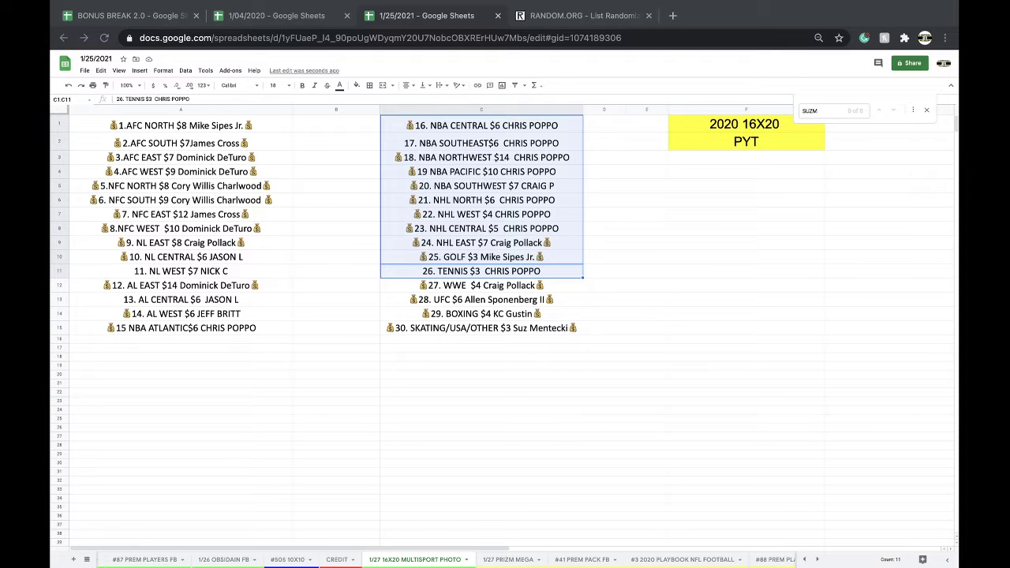
Review the first column of team entries down to AL CENTRAL.
{"action": "left_click", "coordinate": [193, 126]}
{"action": "key", "text": "Down"}
{"action": "key", "text": "Down"}
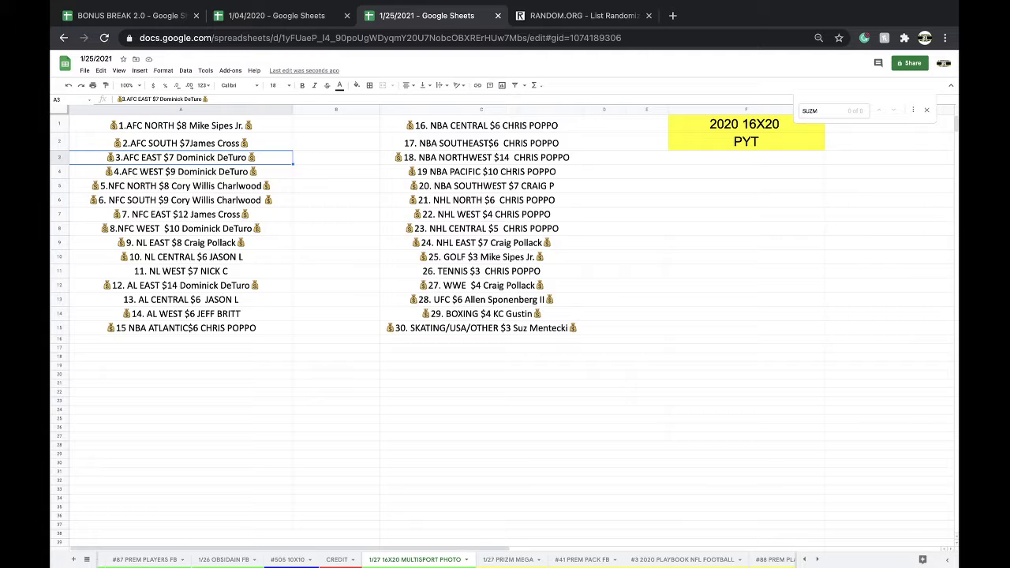
{"action": "key", "text": "Down"}
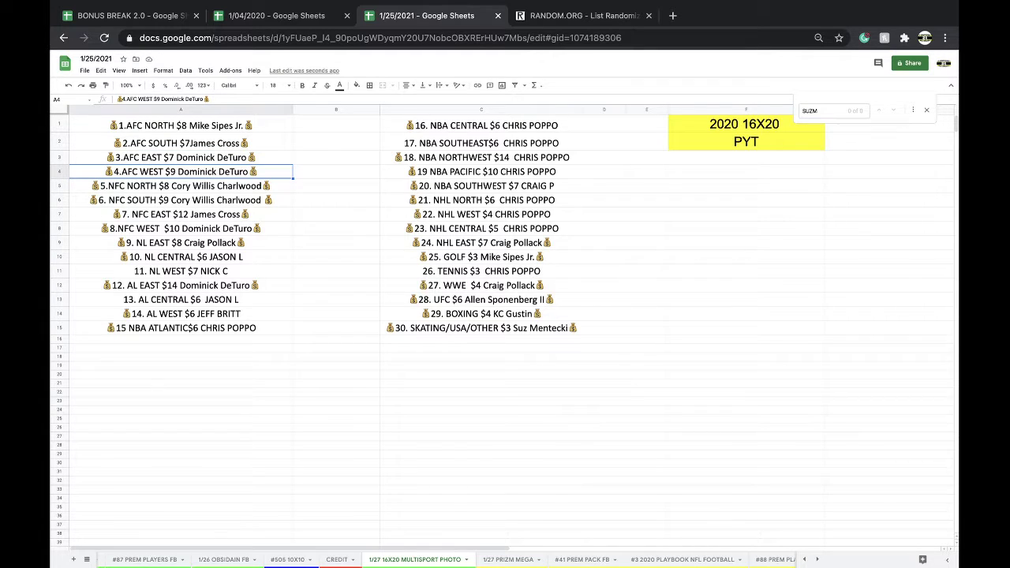
{"action": "key", "text": "Down"}
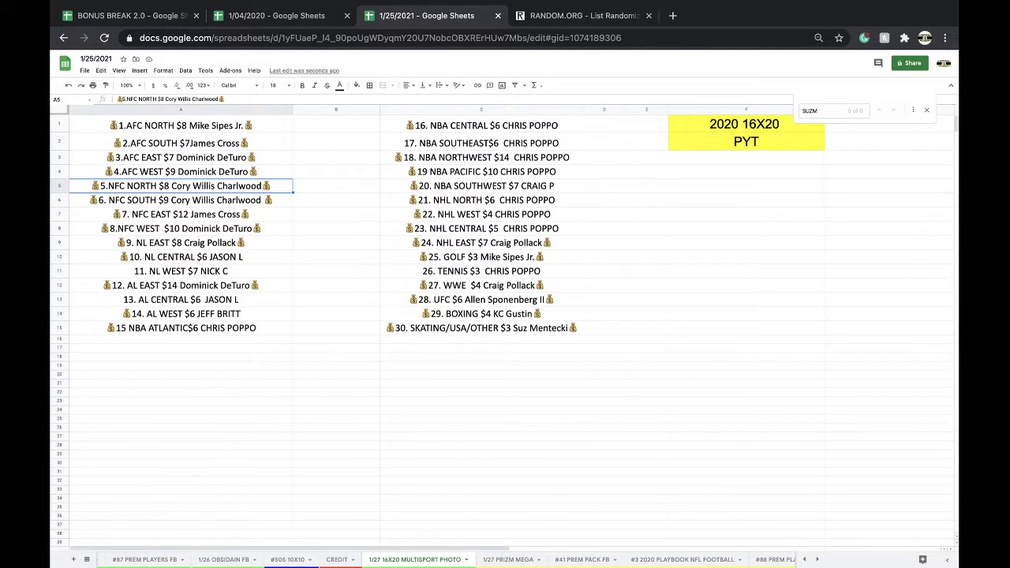
{"action": "key", "text": "Down"}
{"action": "key", "text": "Down"}
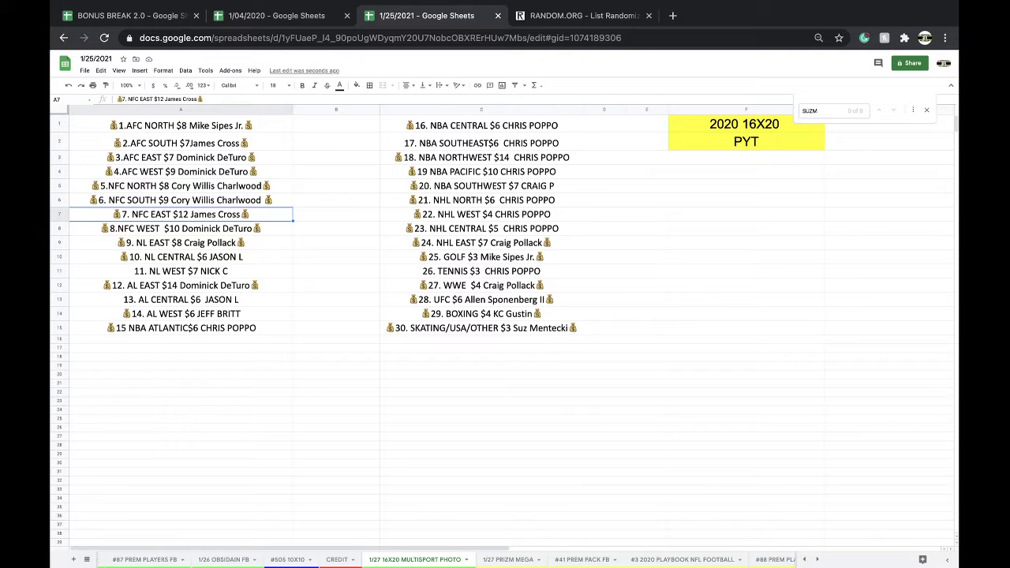
{"action": "key", "text": "Down"}
{"action": "key", "text": "Down"}
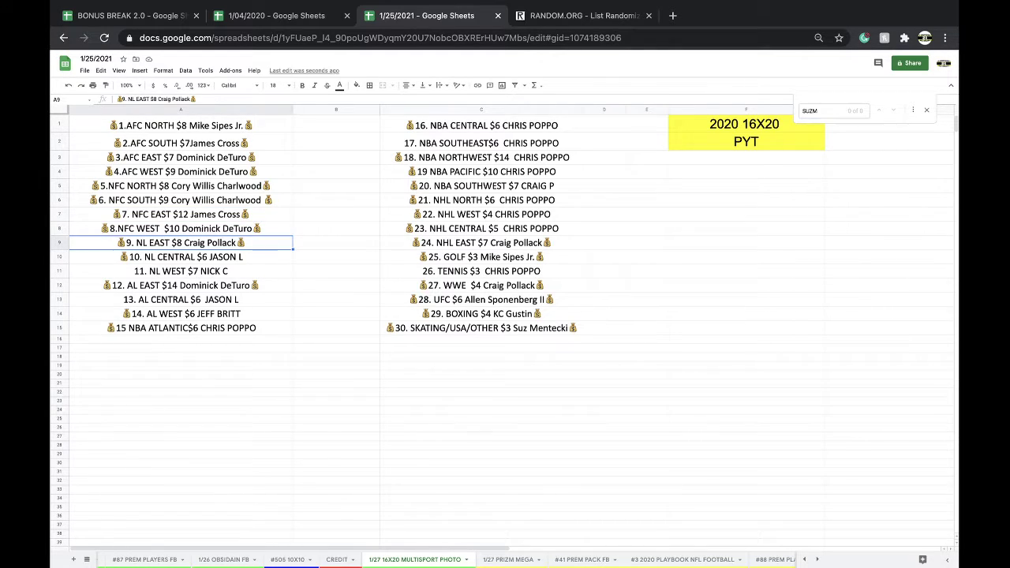
{"action": "key", "text": "Down"}
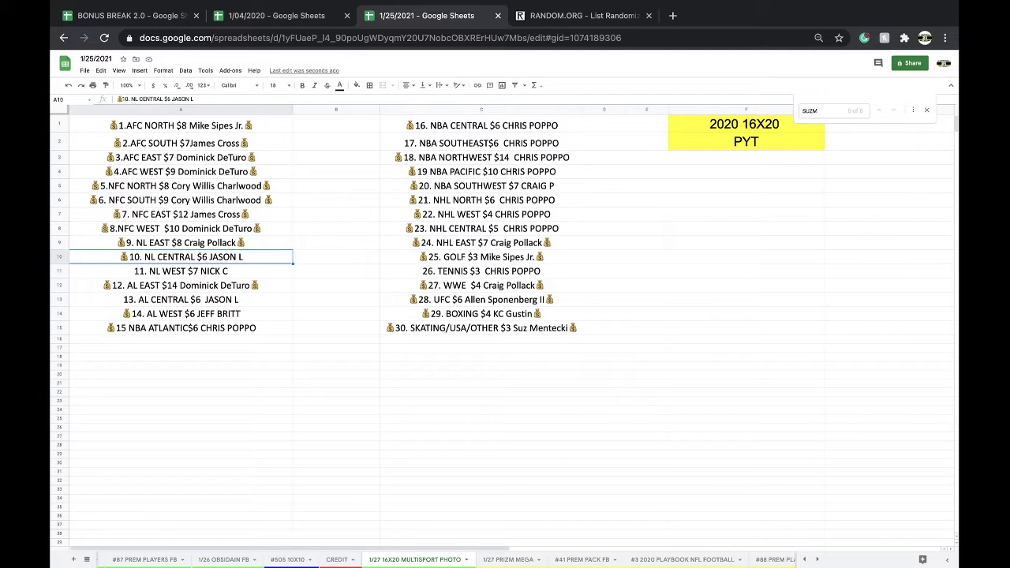
{"action": "key", "text": "Down"}
{"action": "key", "text": "Down"}
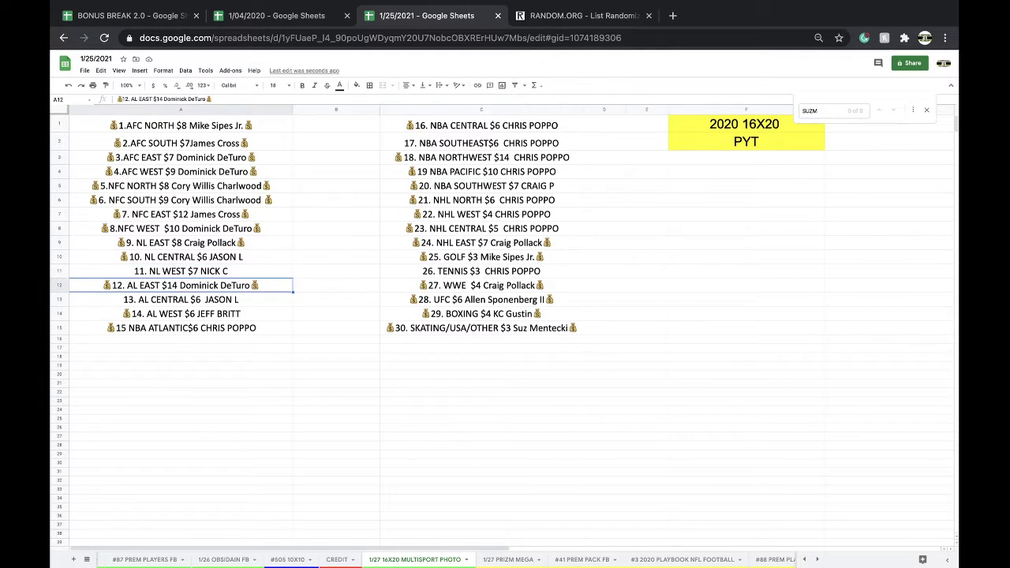
{"action": "key", "text": "Down"}
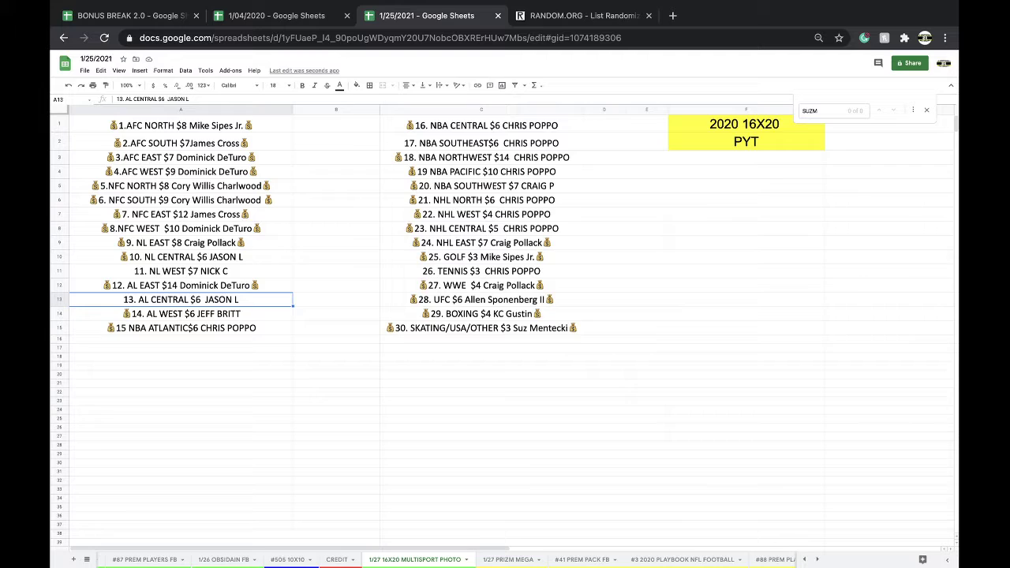
{"action": "key", "text": "Down"}
{"action": "key", "text": "Down"}
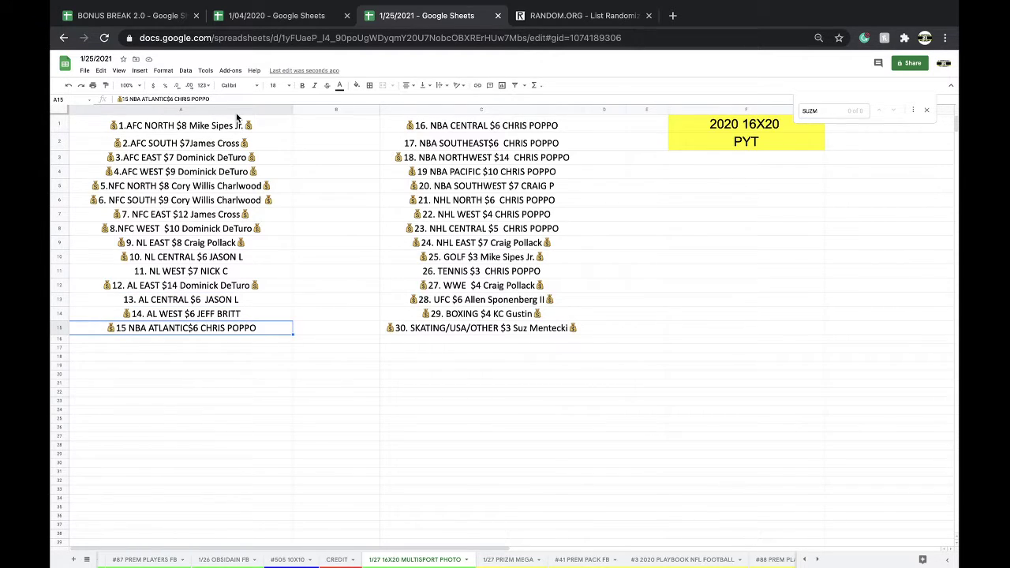
Review the second column of team entries from NBA SOUTHEAST down to UFC.
{"action": "left_click", "coordinate": [455, 132]}
{"action": "key", "text": "Down"}
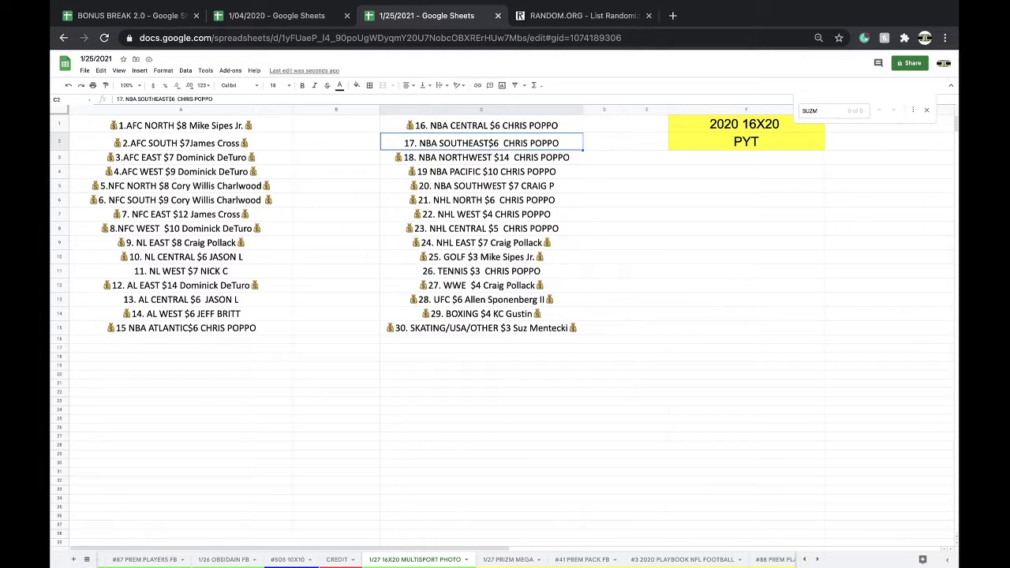
{"action": "key", "text": "Down"}
{"action": "key", "text": "Down"}
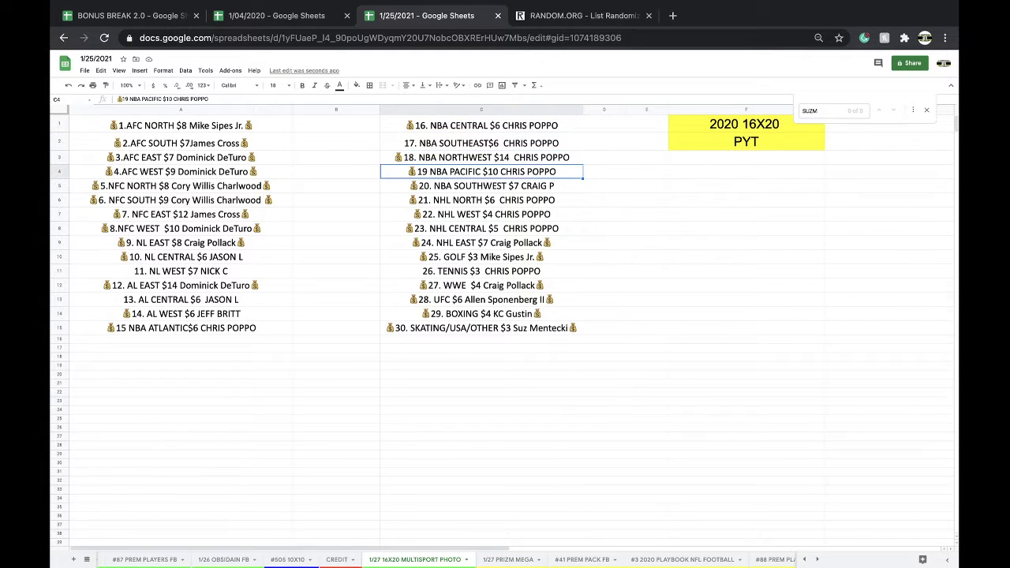
{"action": "key", "text": "Down"}
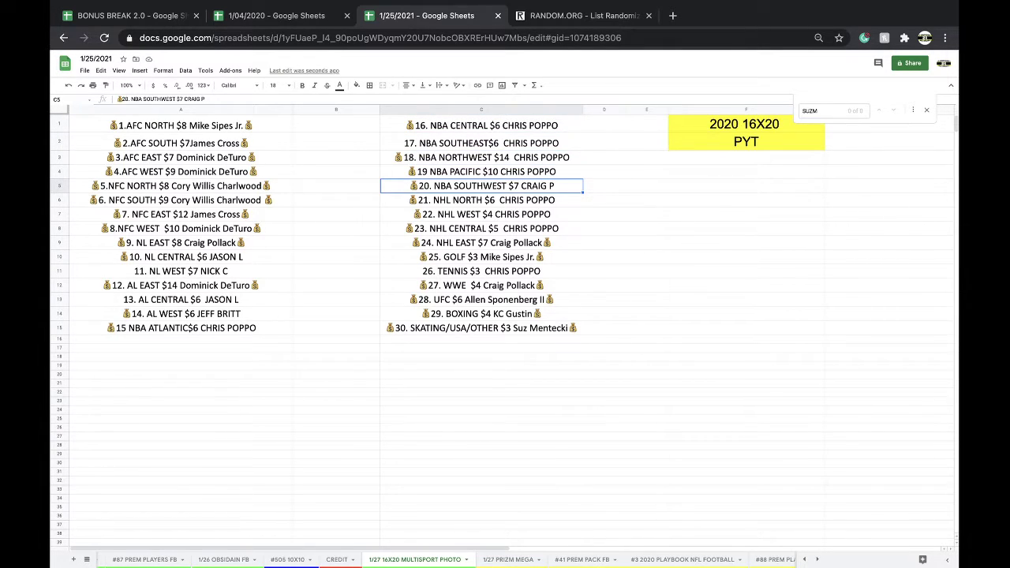
{"action": "key", "text": "Down"}
{"action": "key", "text": "Down"}
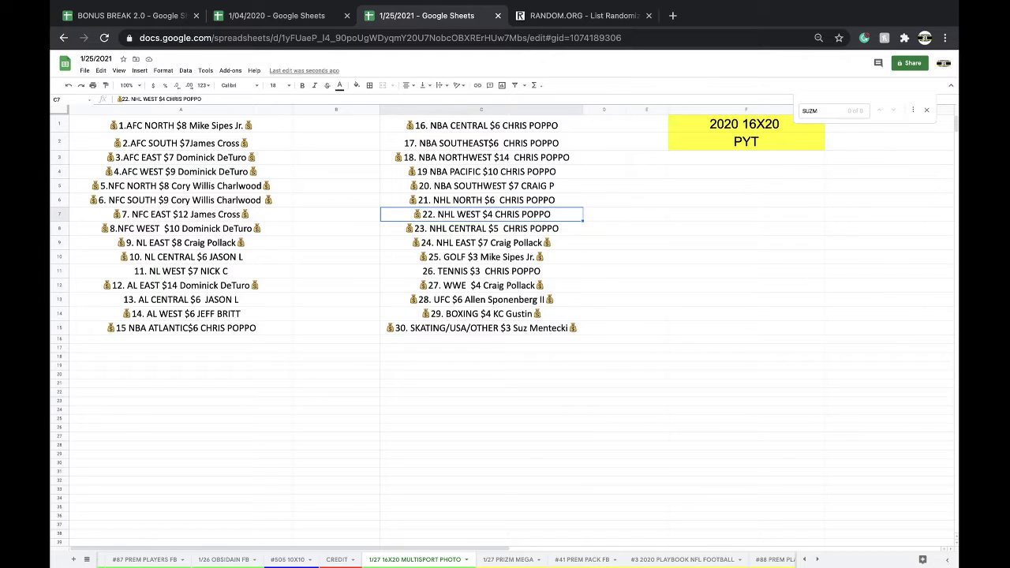
{"action": "key", "text": "Down"}
{"action": "key", "text": "Down"}
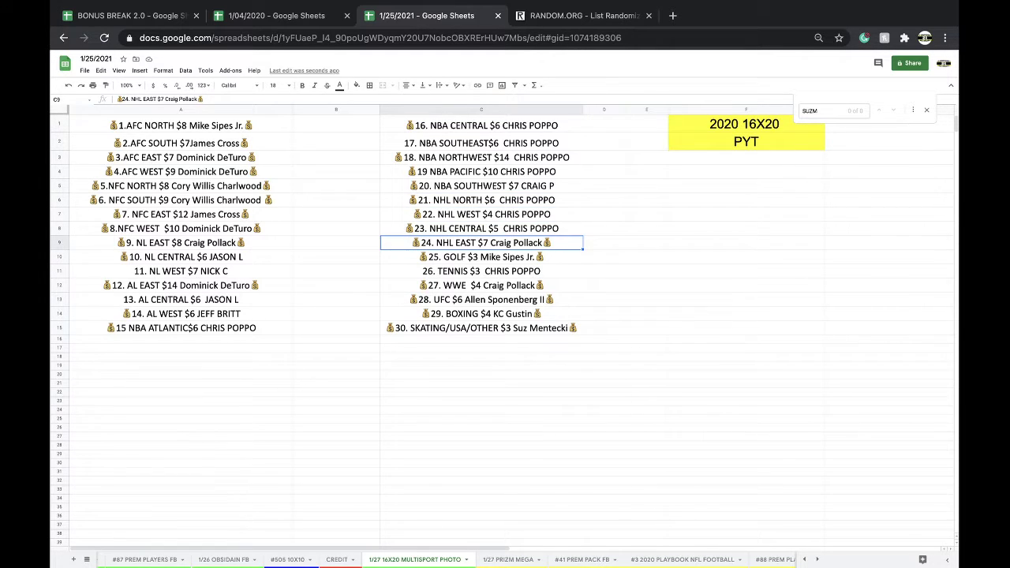
{"action": "key", "text": "Down"}
{"action": "key", "text": "Down"}
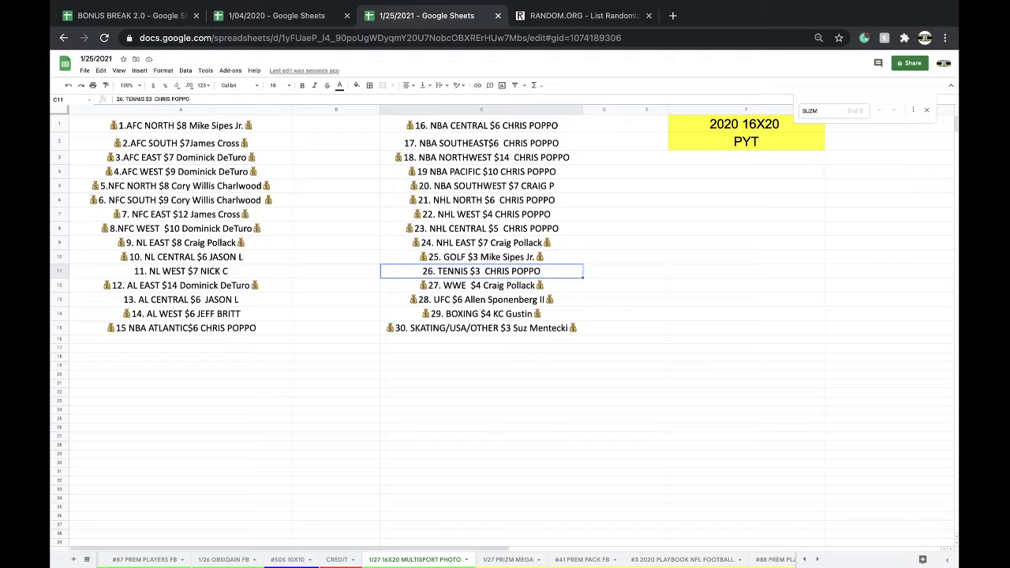
{"action": "key", "text": "Down"}
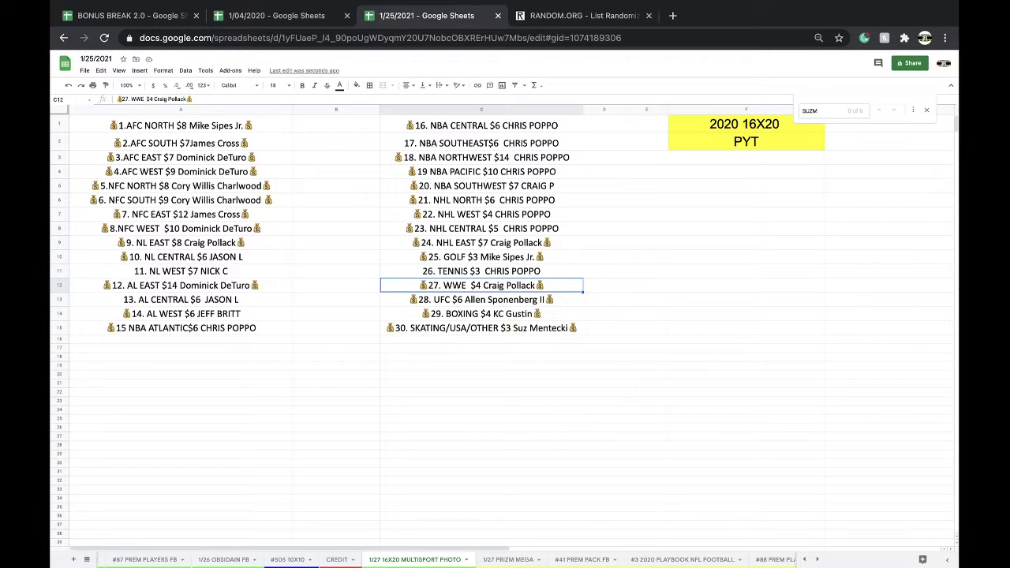
{"action": "key", "text": "Down"}
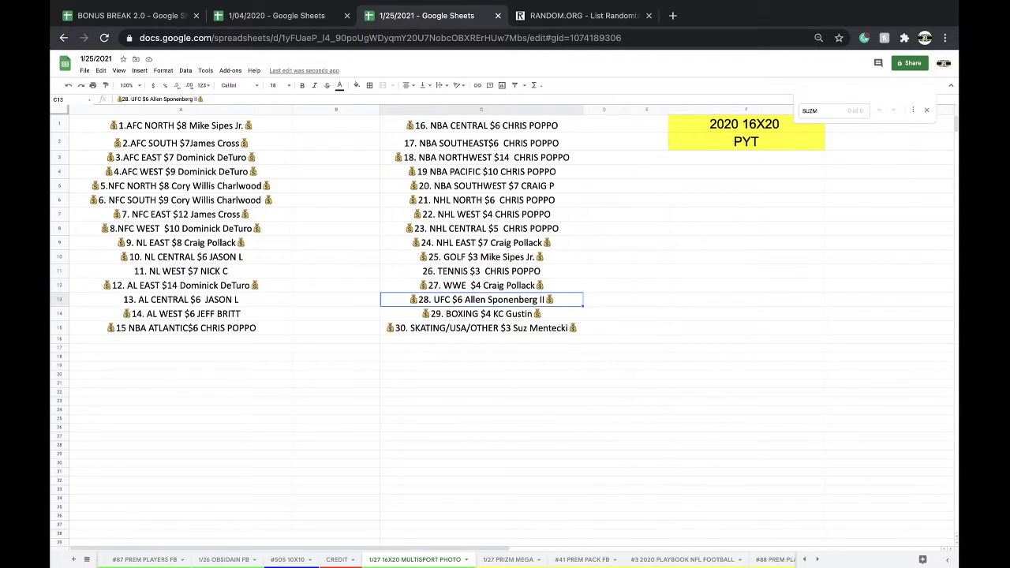
{"action": "key", "text": "Down"}
{"action": "key", "text": "Down"}
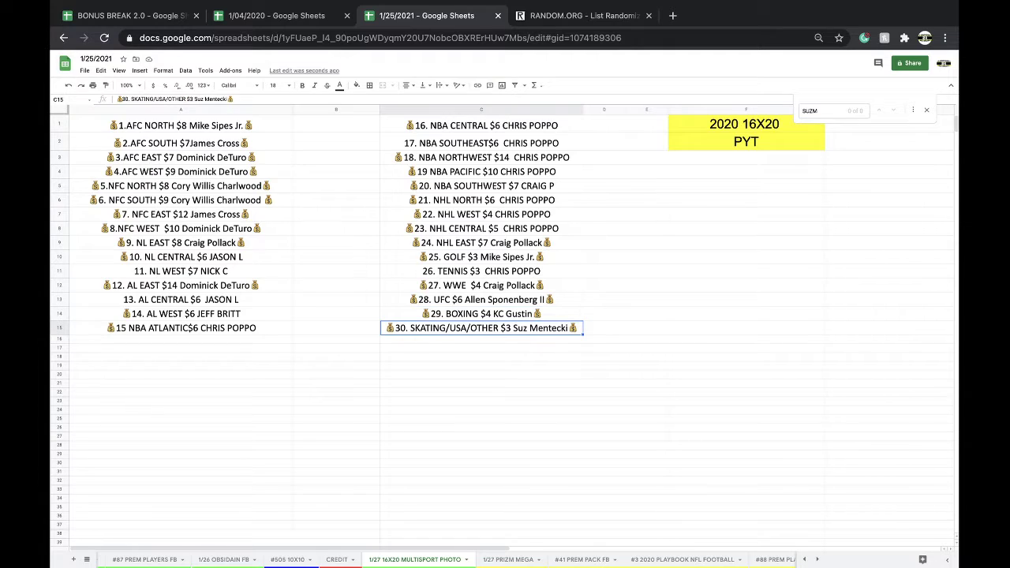
Replace the previous owner's name in the 26. TENNIS $3 cell (C11) with the new buyer's name.
{"action": "double_click", "coordinate": [546, 276]}
{"action": "left_click_drag", "start_coordinate": [550, 270], "coordinate": [486, 270]}
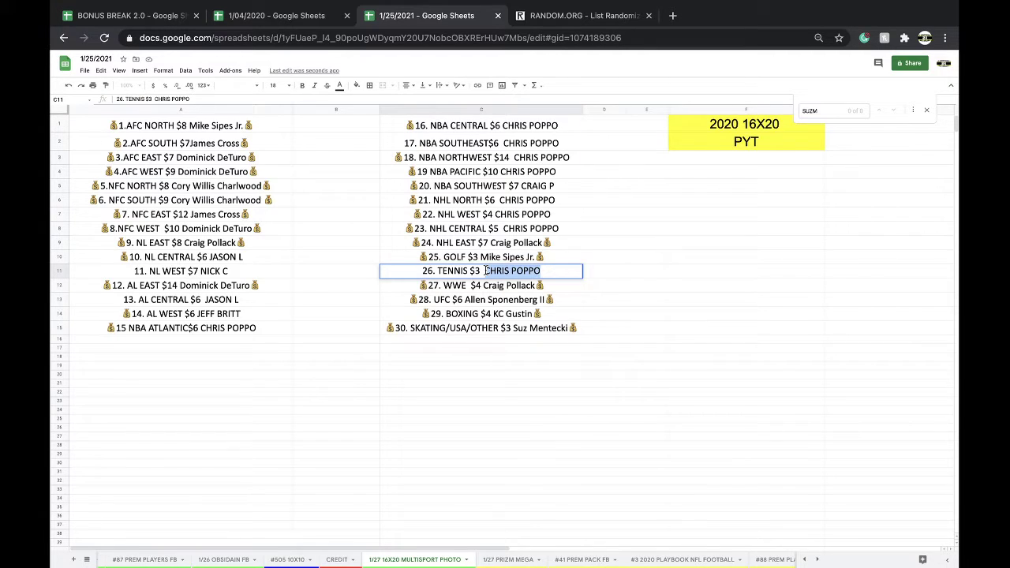
{"action": "type", "text": "CR"}
{"action": "key", "text": "BackSpace"}
{"action": "key", "text": "BackSpace"}
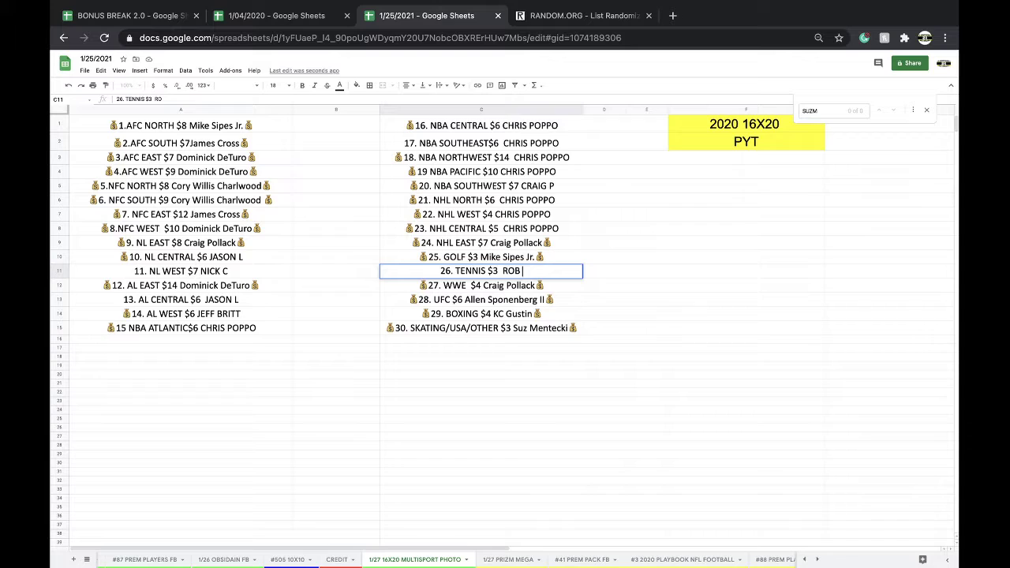
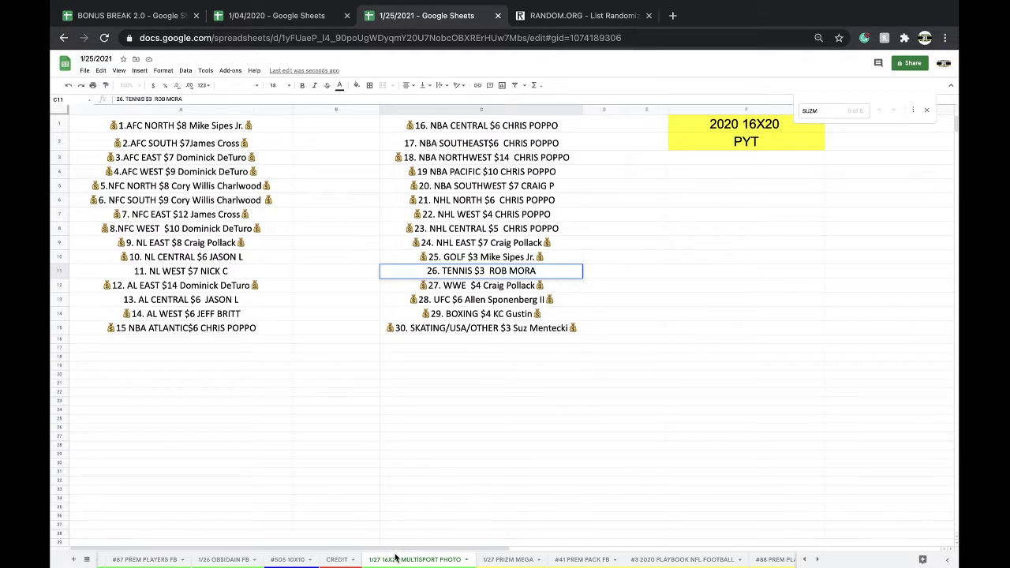
On the CREDIT sheet, find the first buyer and enter a $3 credit beside them.
{"action": "left_click", "coordinate": [345, 560]}
{"action": "left_click", "coordinate": [486, 410]}
{"action": "key", "text": "super+f"}
{"action": "type", "text": "CHIRS P"}
{"action": "scroll", "coordinate": [486, 409], "scroll_direction": "down", "scroll_amount": 2}
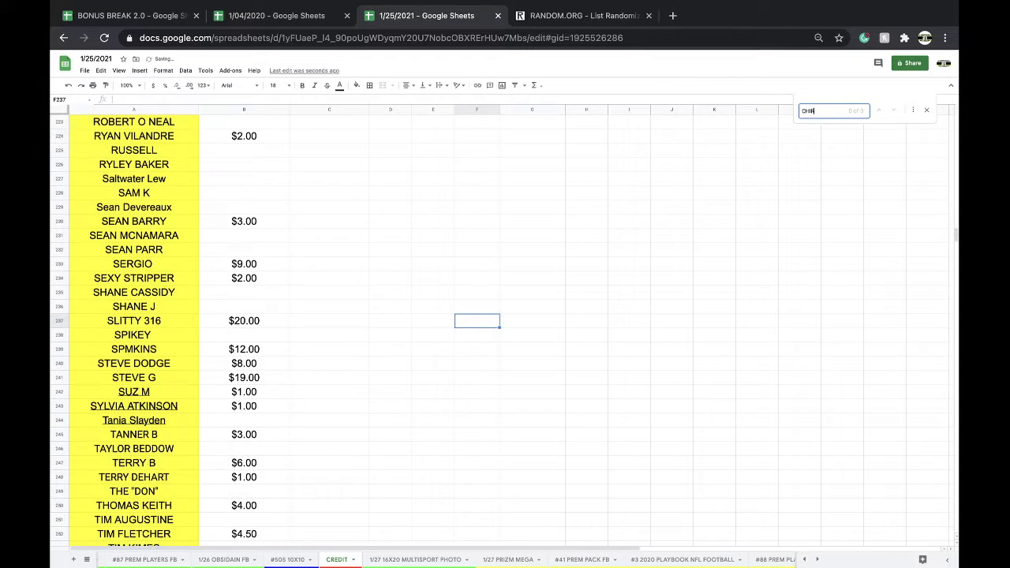
{"action": "key", "text": "BackSpace"}
{"action": "key", "text": "BackSpace"}
{"action": "key", "text": "BackSpace"}
{"action": "key", "text": "BackSpace"}
{"action": "key", "text": "BackSpace"}
{"action": "type", "text": "RIS P"}
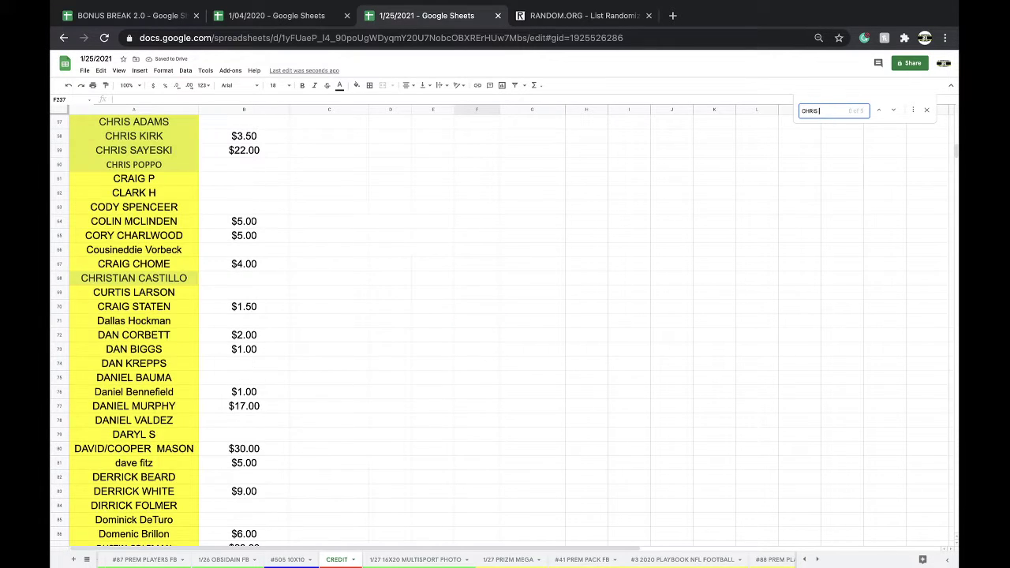
{"action": "left_click", "coordinate": [282, 166]}
{"action": "type", "text": "$3"}
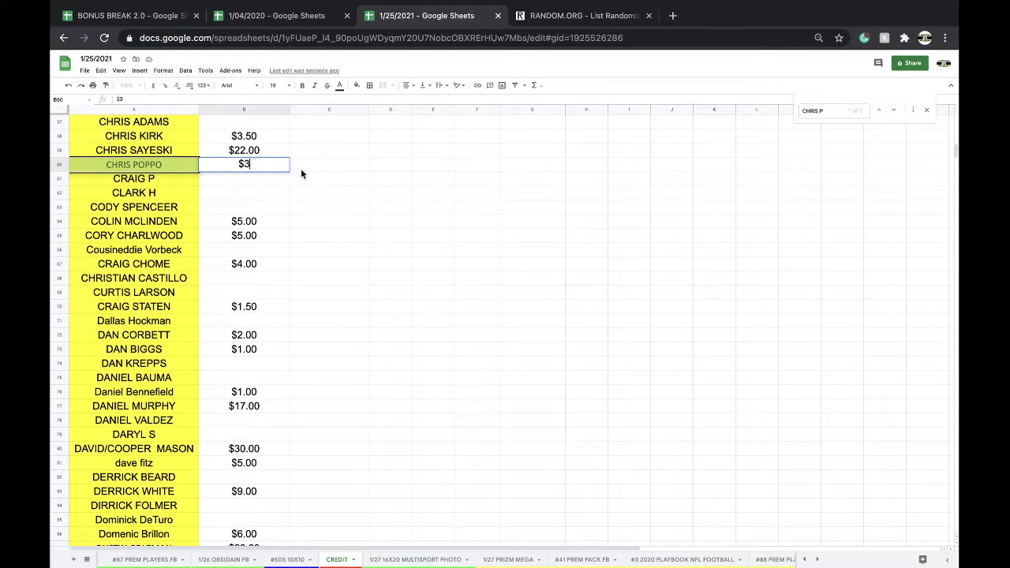
Log a -$3 credit on the second buyer's row and fill their name cell red.
{"action": "left_click", "coordinate": [301, 170]}
{"action": "type", "text": "MORA"}
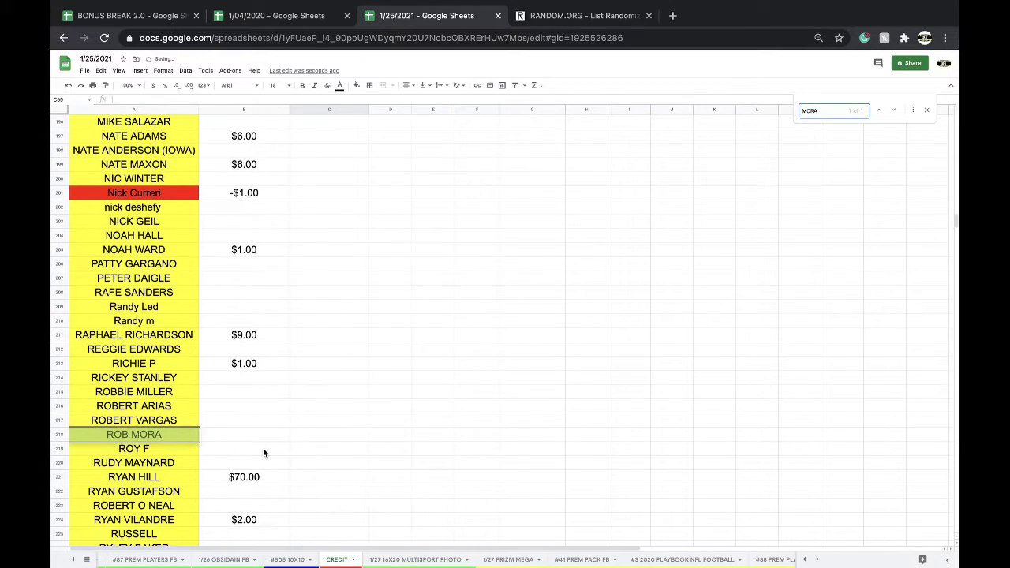
{"action": "left_click", "coordinate": [246, 447]}
{"action": "type", "text": "-$3"}
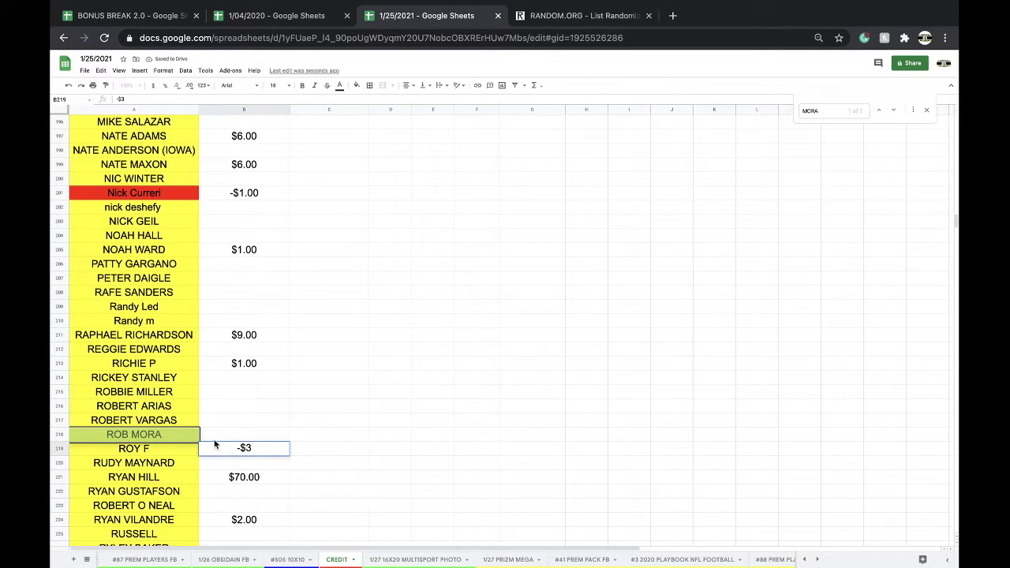
{"action": "left_click_drag", "start_coordinate": [259, 447], "coordinate": [213, 446]}
{"action": "key", "text": "ctrl+x"}
{"action": "left_click", "coordinate": [218, 435]}
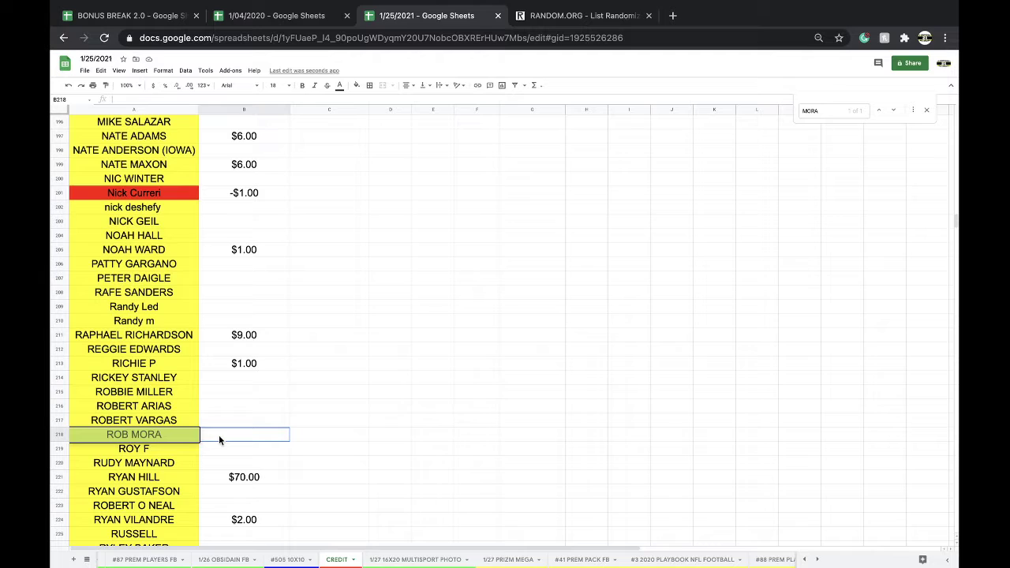
{"action": "key", "text": "ctrl+v"}
{"action": "left_click", "coordinate": [178, 437]}
{"action": "left_click", "coordinate": [357, 85]}
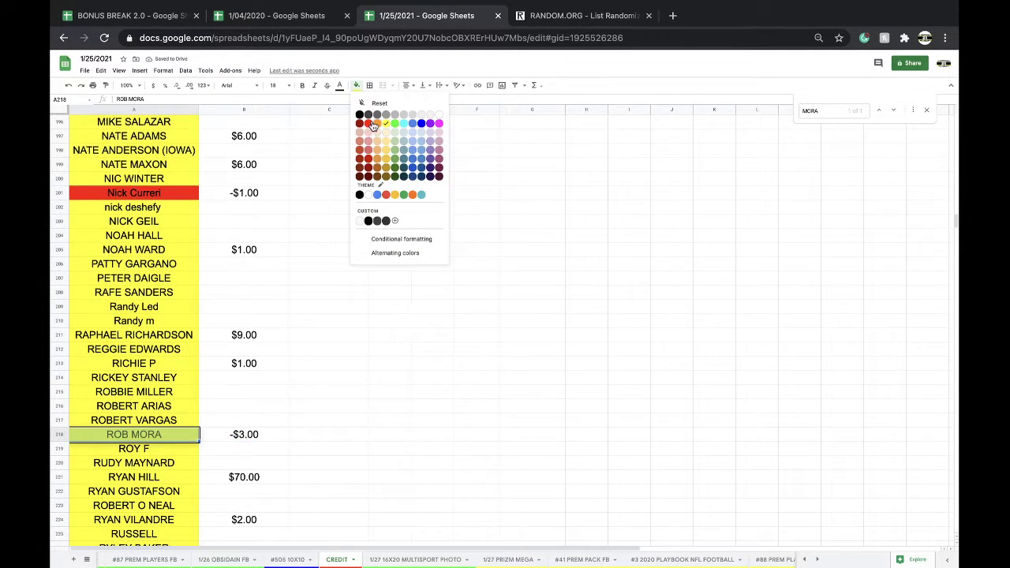
{"action": "left_click", "coordinate": [377, 123]}
Find the third customer and change their credit from $2.00 to $6.00.
{"action": "left_click", "coordinate": [329, 207]}
{"action": "key", "text": "ctrl+f"}
{"action": "type", "text": "bYAN V"}
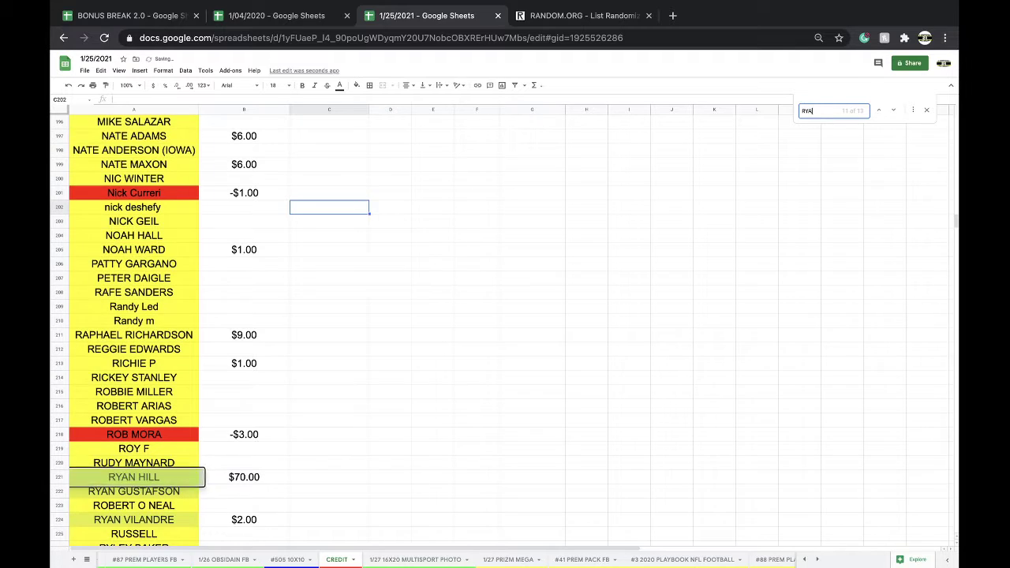
{"action": "left_click", "coordinate": [255, 518]}
{"action": "type", "text": "$6"}
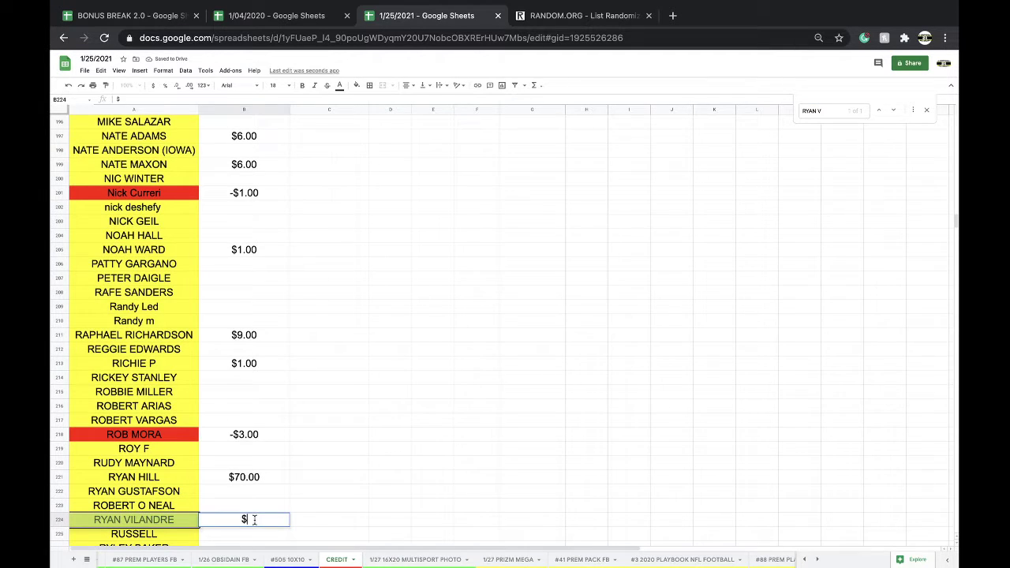
{"action": "left_click", "coordinate": [363, 509]}
{"action": "key", "text": "BackSpace"}
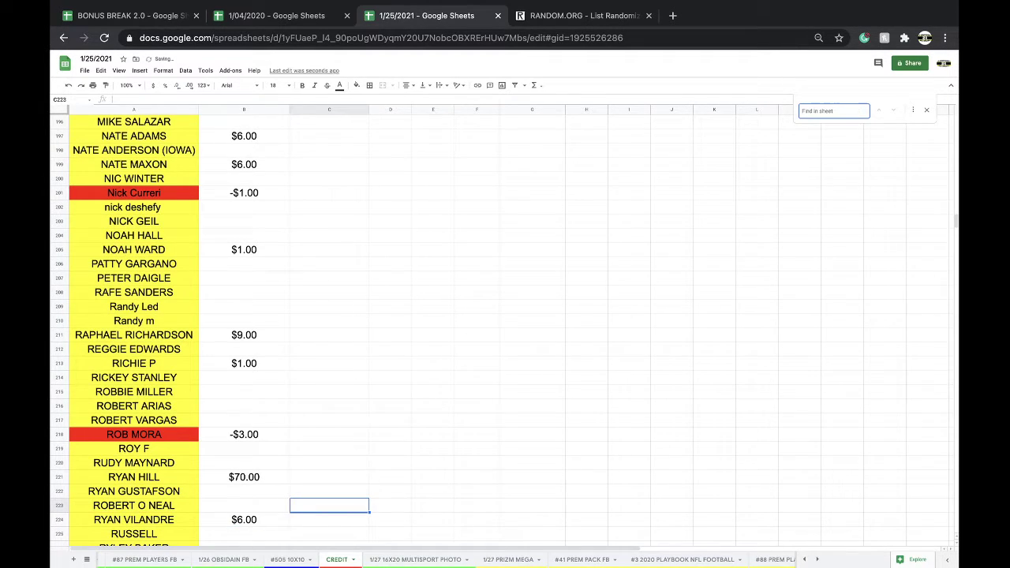
{"action": "left_click", "coordinate": [244, 524]}
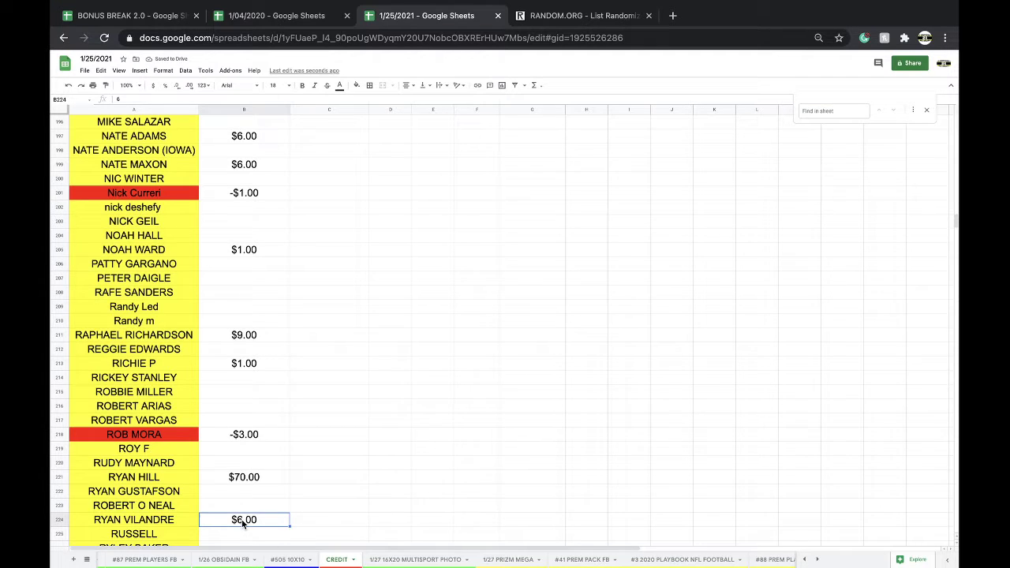
On 1/27 PRIZM MEGA, add the same buyer's name to the Patriots (C6) and Saints (C7) entries.
{"action": "left_click", "coordinate": [507, 559]}
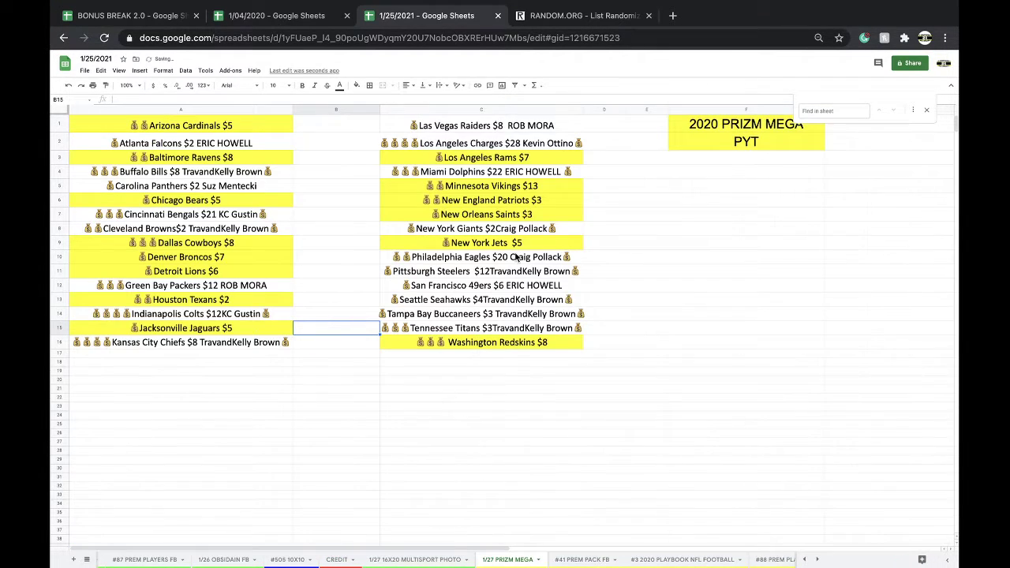
{"action": "double_click", "coordinate": [548, 203]}
{"action": "type", "text": "RYAN"}
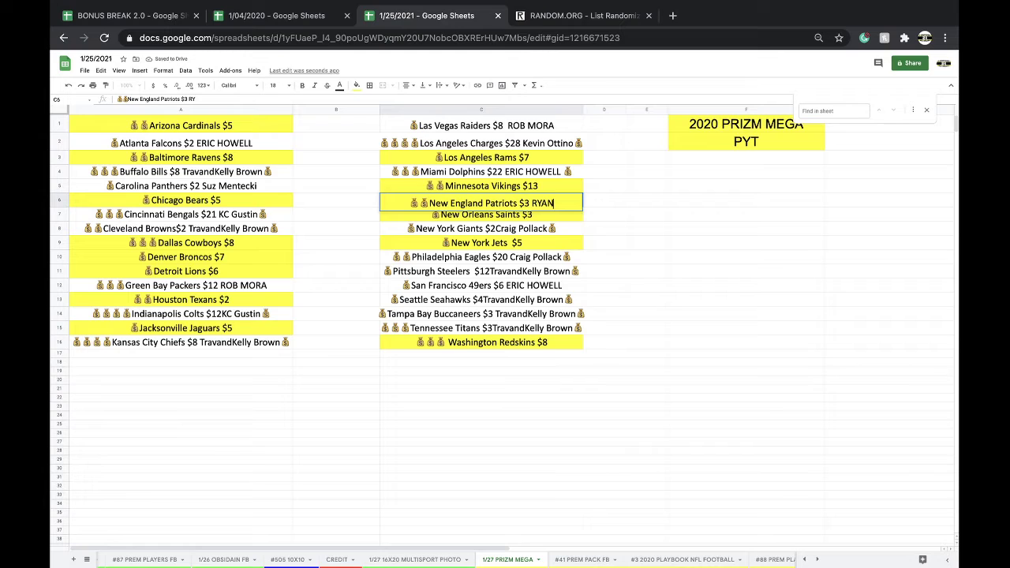
{"action": "type", "text": " V"}
{"action": "left_click_drag", "start_coordinate": [560, 203], "coordinate": [527, 204]}
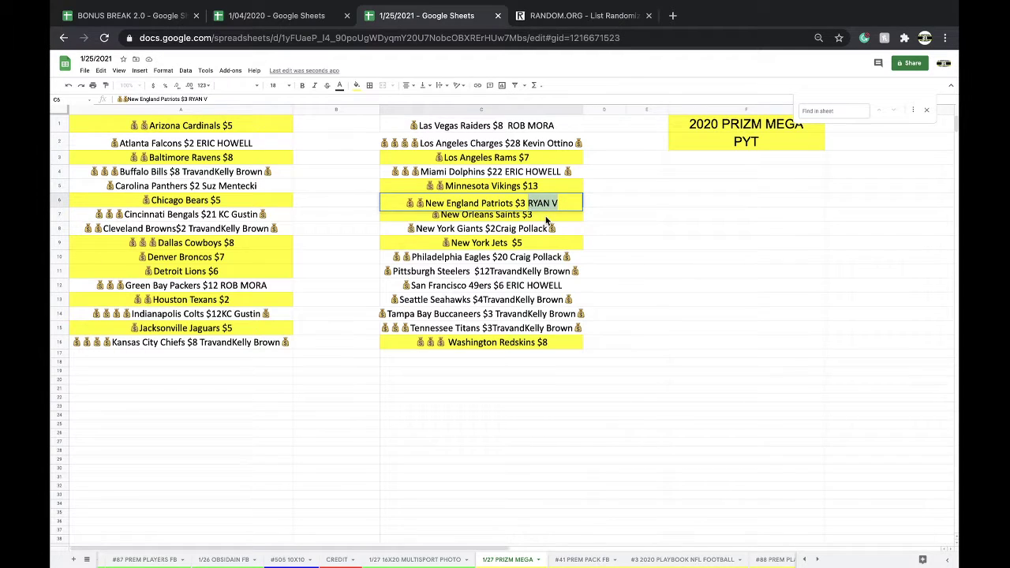
{"action": "key", "text": "ctrl+c"}
{"action": "double_click", "coordinate": [546, 217]}
{"action": "key", "text": "ctrl+v"}
Remove the yellow fill from both team cells and return to the 16X20 MULTISPORT sheet.
{"action": "left_click", "coordinate": [489, 201], "text": "shift"}
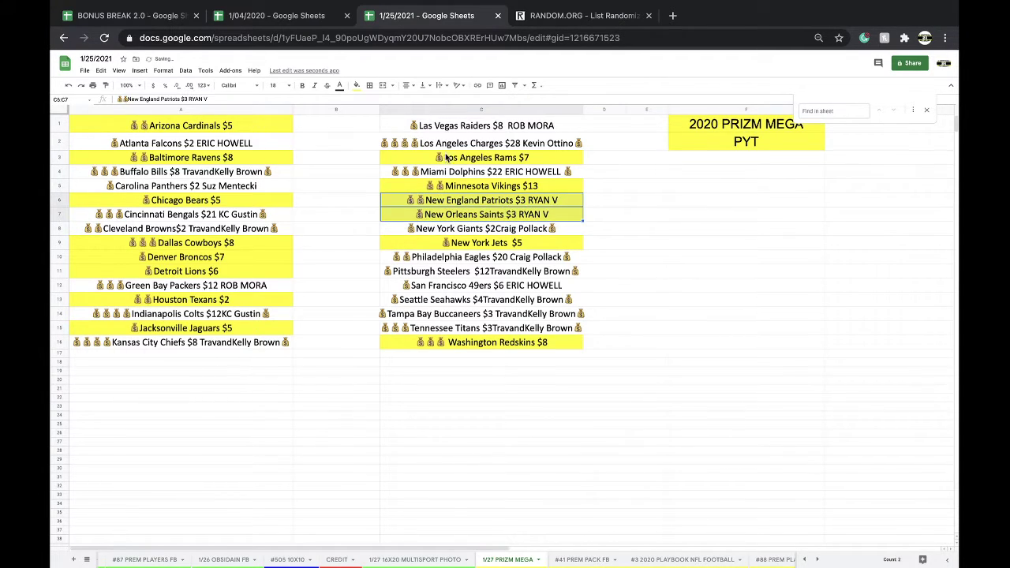
{"action": "left_click", "coordinate": [356, 84]}
{"action": "left_click", "coordinate": [371, 97]}
{"action": "left_click", "coordinate": [340, 299]}
{"action": "key", "text": "ctrl+f"}
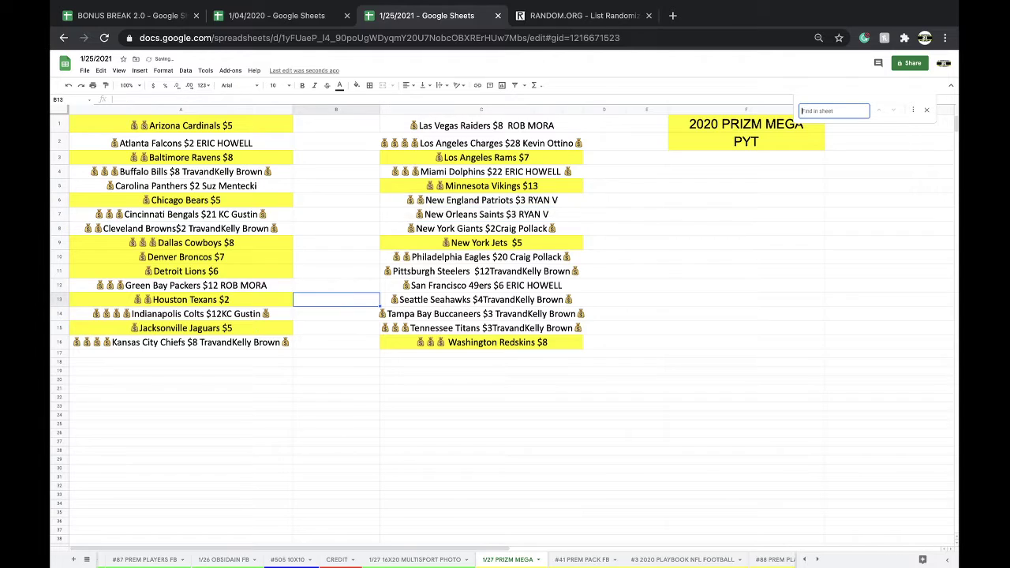
{"action": "left_click", "coordinate": [414, 559]}
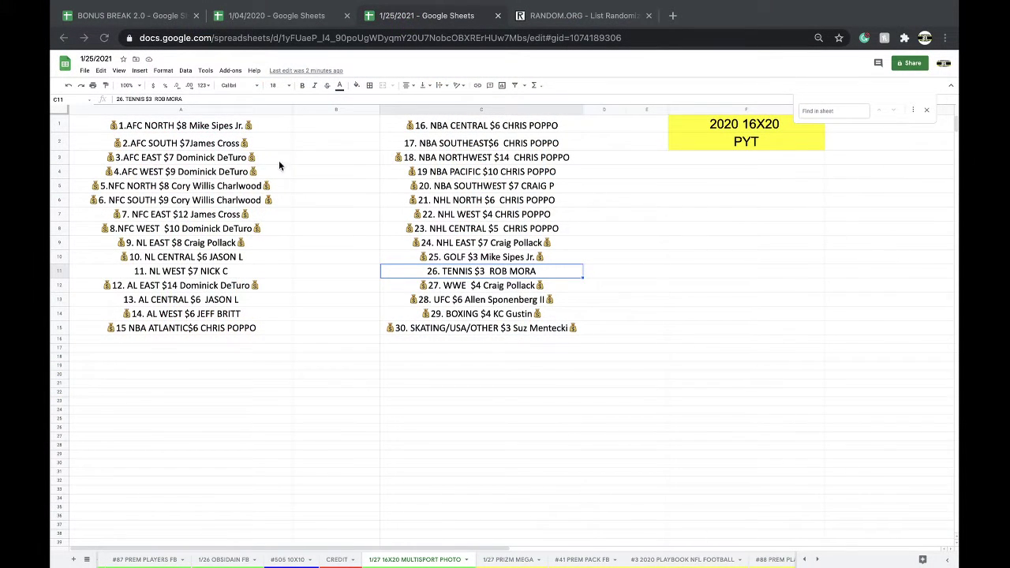
Fill the 4.AFC WEST cell (A4) red.
{"action": "left_click", "coordinate": [209, 173]}
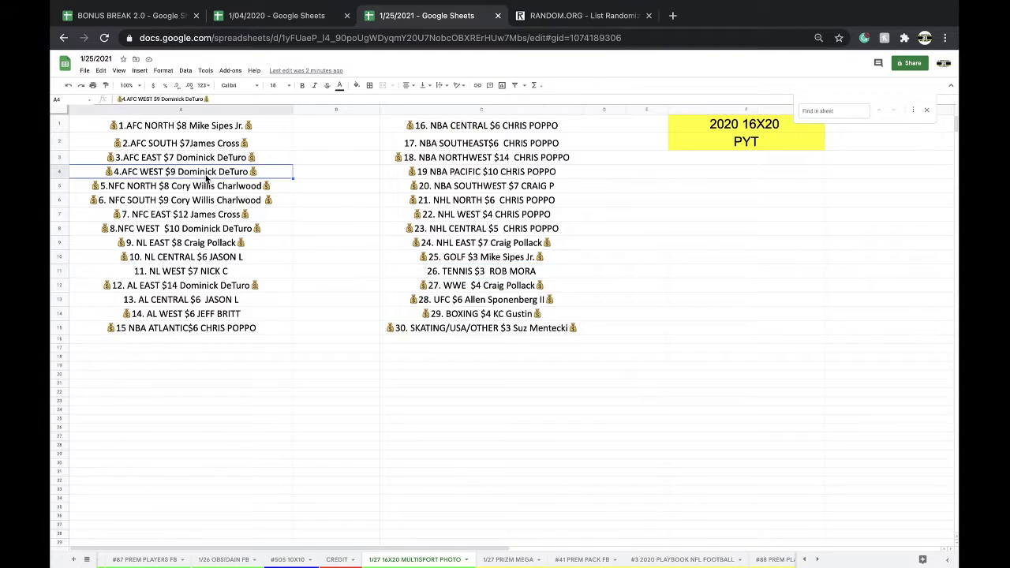
{"action": "left_click", "coordinate": [356, 86]}
{"action": "left_click", "coordinate": [367, 124]}
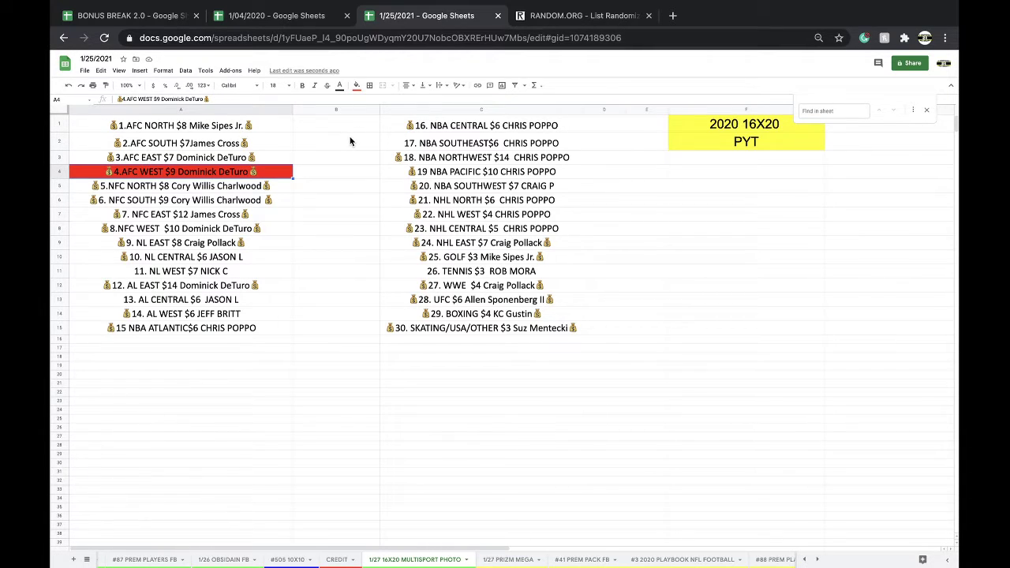
Stack entries 16–30 under column A, copy the full thirty-entry list, and undo the paste.
{"action": "left_click_drag", "start_coordinate": [423, 133], "coordinate": [448, 331]}
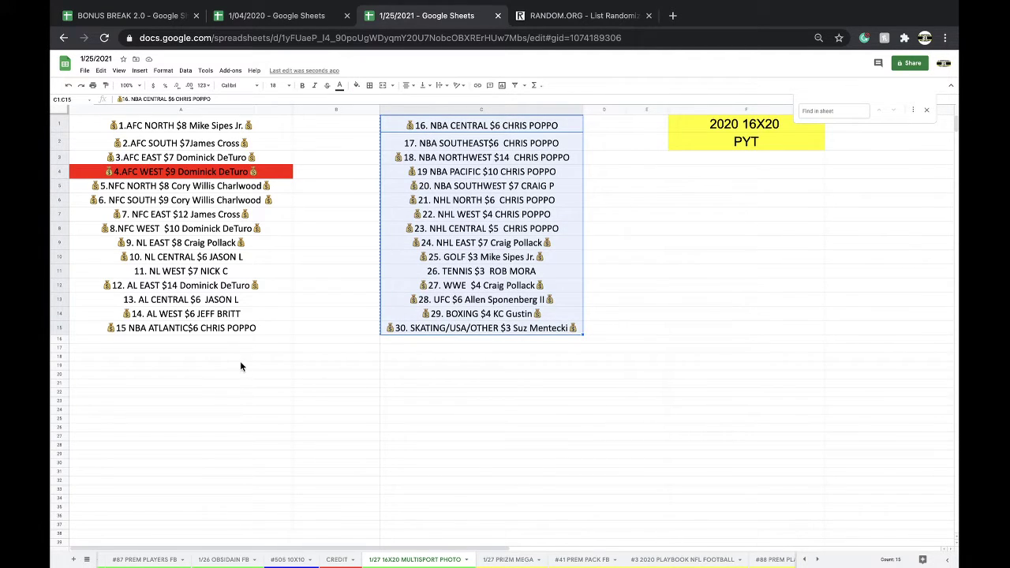
{"action": "left_click", "coordinate": [221, 343]}
{"action": "key", "text": "ctrl+v"}
{"action": "left_click", "coordinate": [202, 110]}
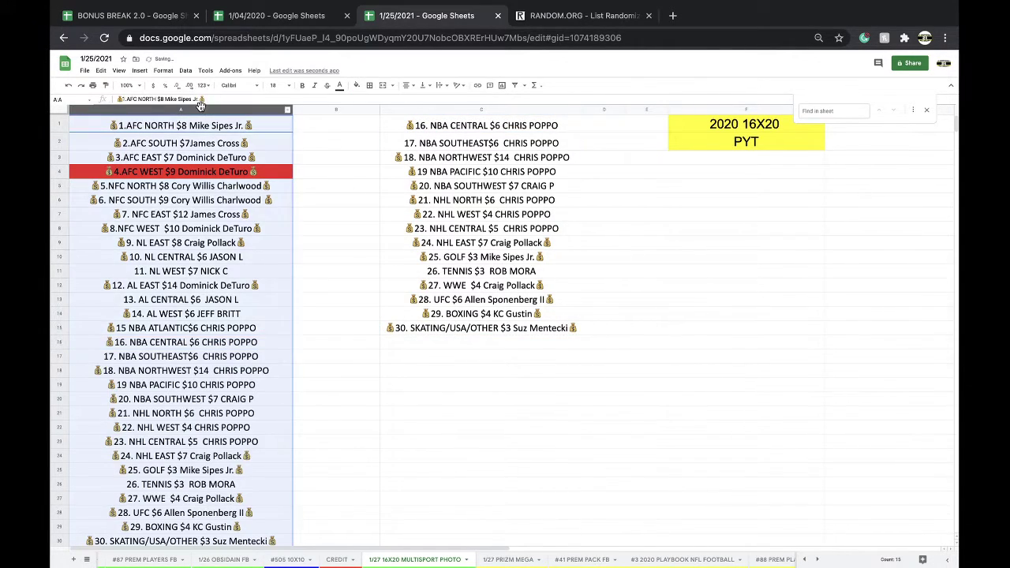
{"action": "key", "text": "ctrl+z"}
Paste the thirty 16X20 entries into a fresh List Randomizer and shuffle four times.
{"action": "left_click", "coordinate": [562, 16]}
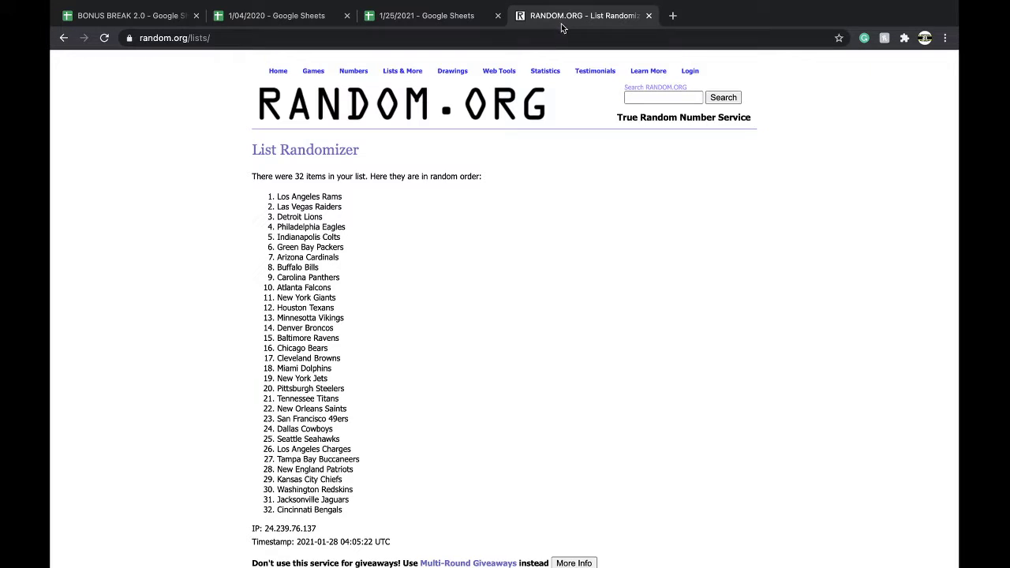
{"action": "left_click", "coordinate": [552, 37]}
{"action": "key", "text": "Return"}
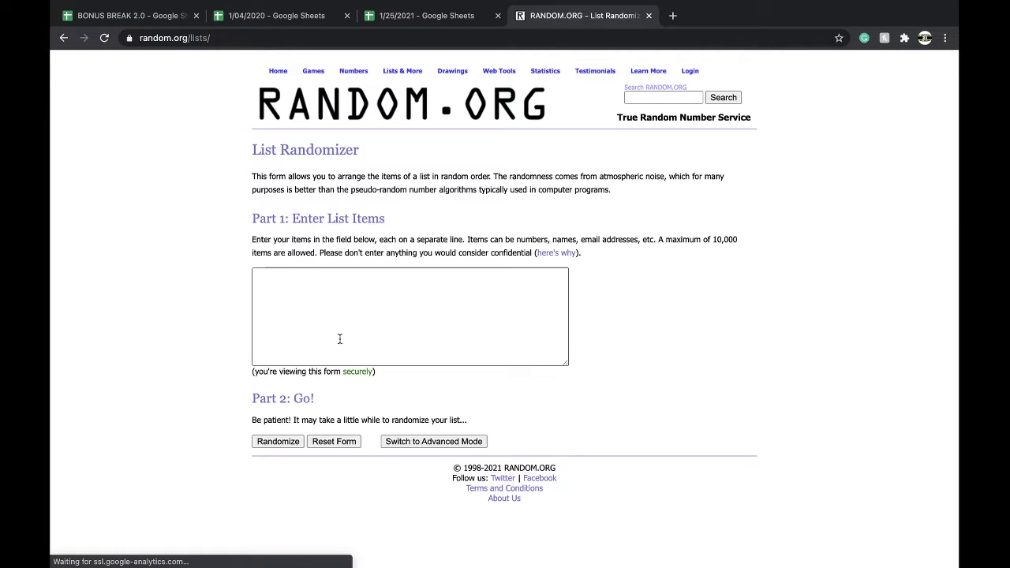
{"action": "left_click", "coordinate": [338, 338]}
{"action": "left_click", "coordinate": [282, 440]}
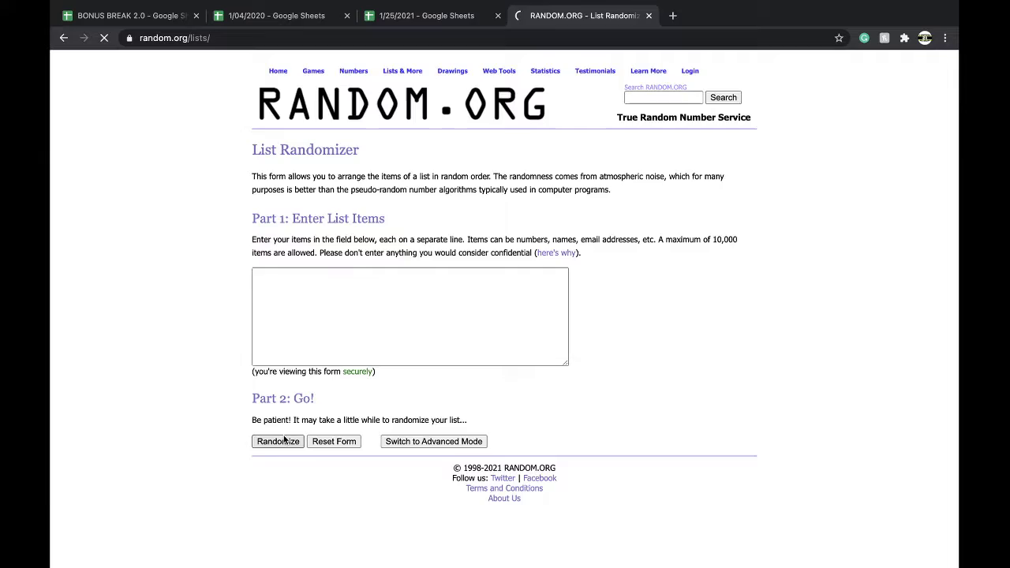
{"action": "left_click", "coordinate": [268, 490]}
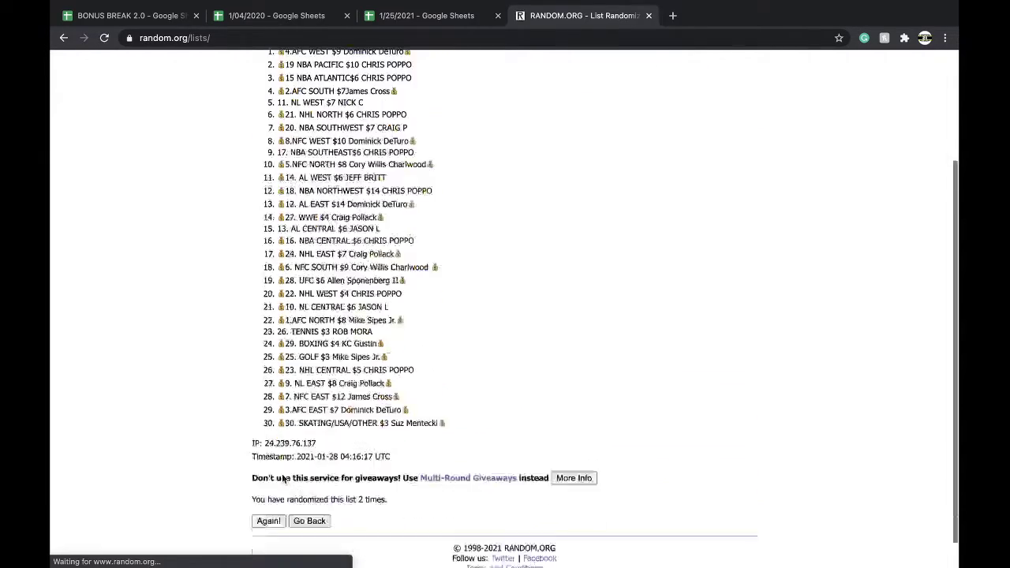
{"action": "left_click", "coordinate": [268, 490]}
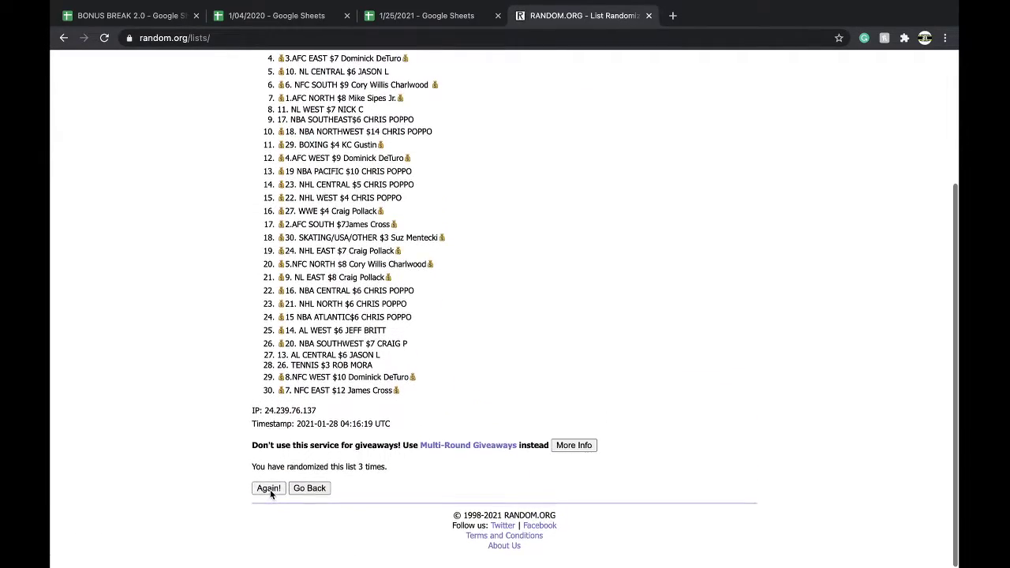
{"action": "left_click", "coordinate": [268, 490]}
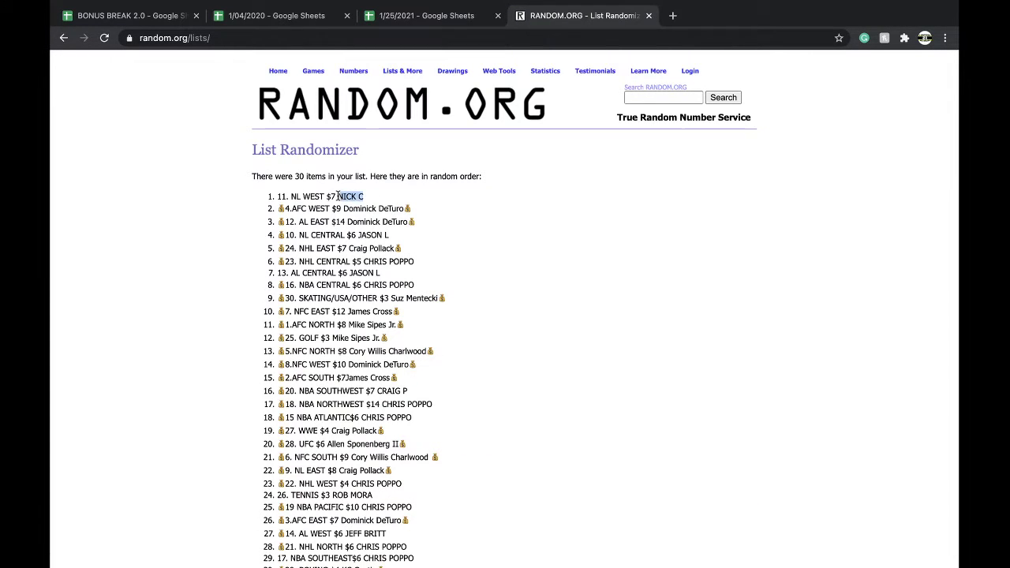
Move the 16X20 tab ahead of #505 10X10, then log the winner against '1/27 16X20 MULTI' in BONUS BREAK 2.0 row 8.
{"action": "left_click", "coordinate": [448, 19]}
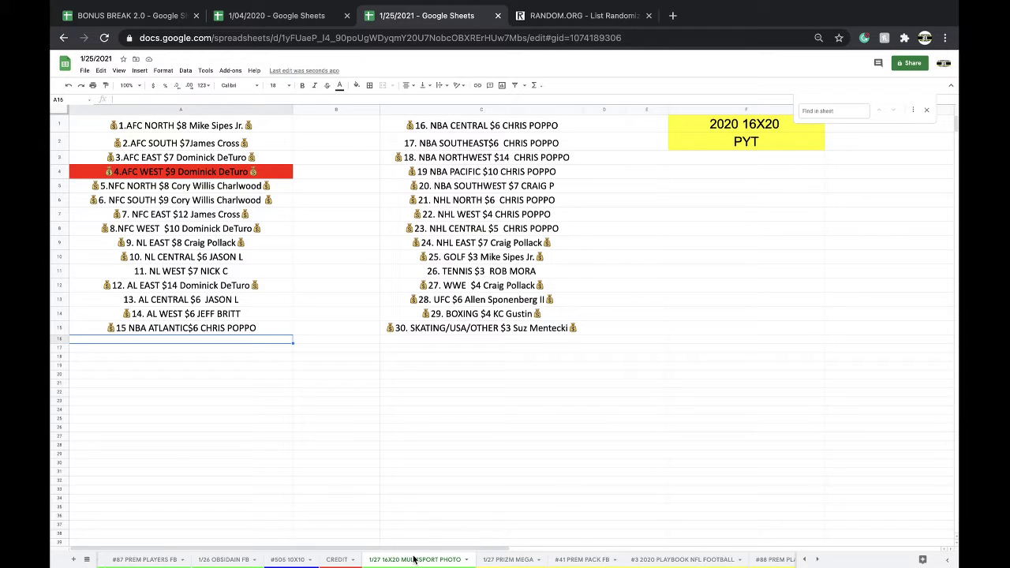
{"action": "left_click_drag", "start_coordinate": [364, 557], "coordinate": [304, 552]}
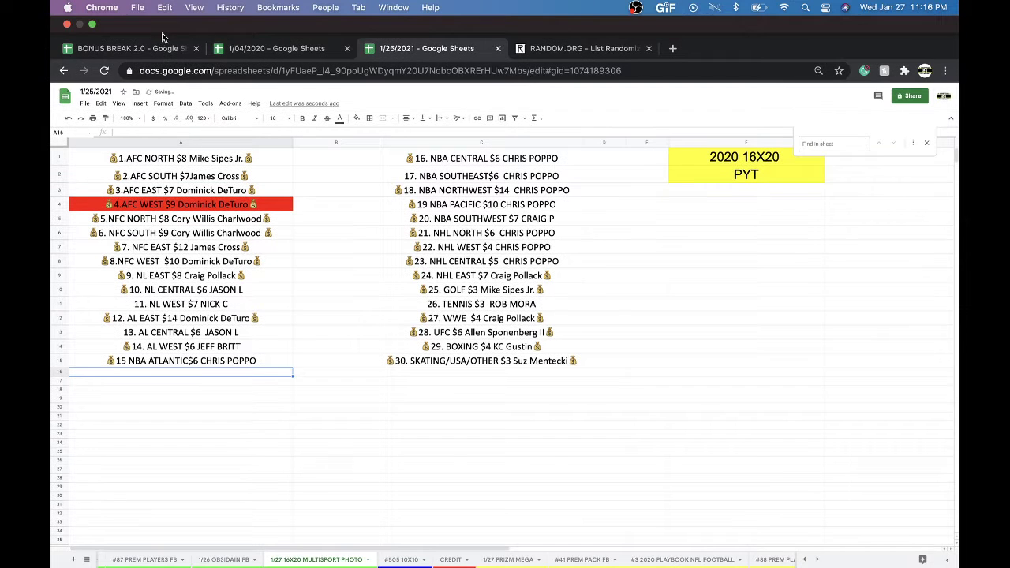
{"action": "left_click", "coordinate": [148, 52]}
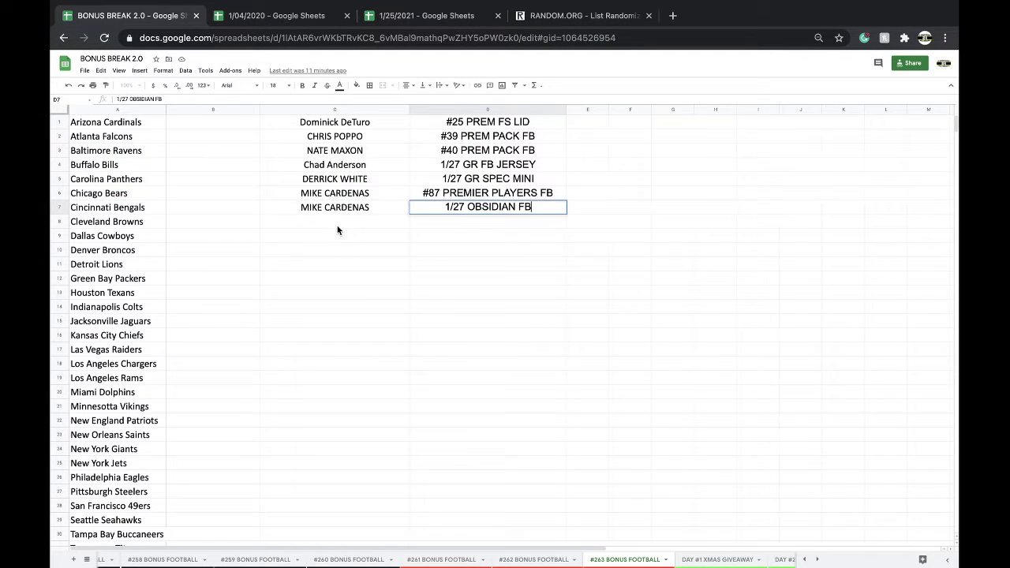
{"action": "left_click", "coordinate": [337, 228]}
{"action": "key", "text": "super+v"}
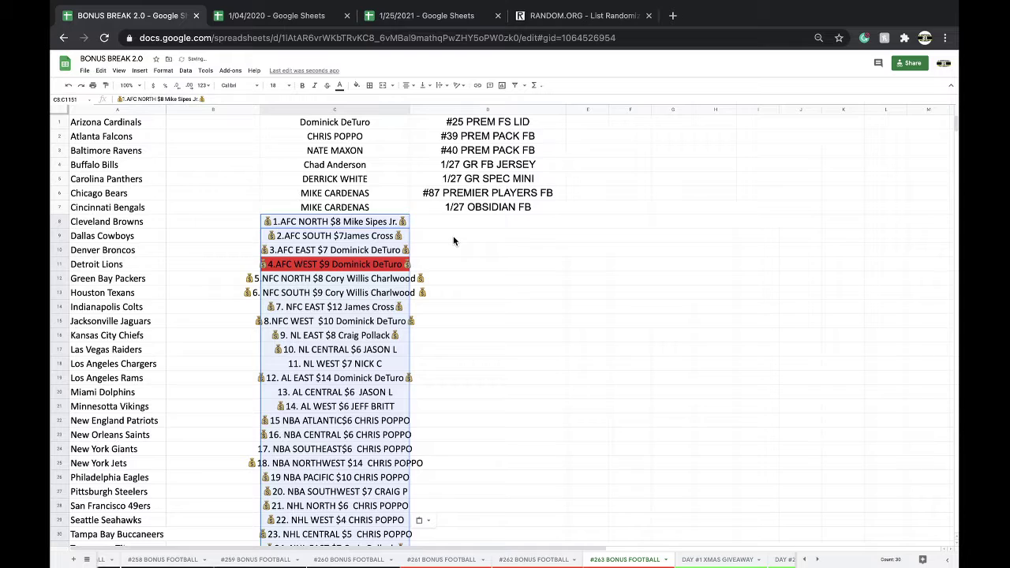
{"action": "key", "text": "super+z"}
{"action": "type", "text": "NICK C"}
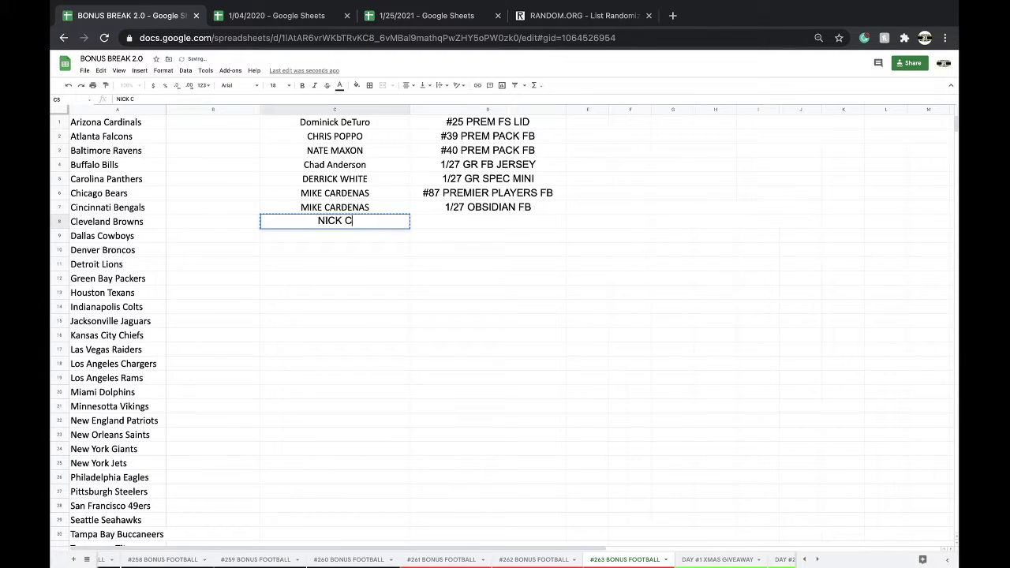
{"action": "key", "text": "Tab"}
{"action": "type", "text": "1/27"}
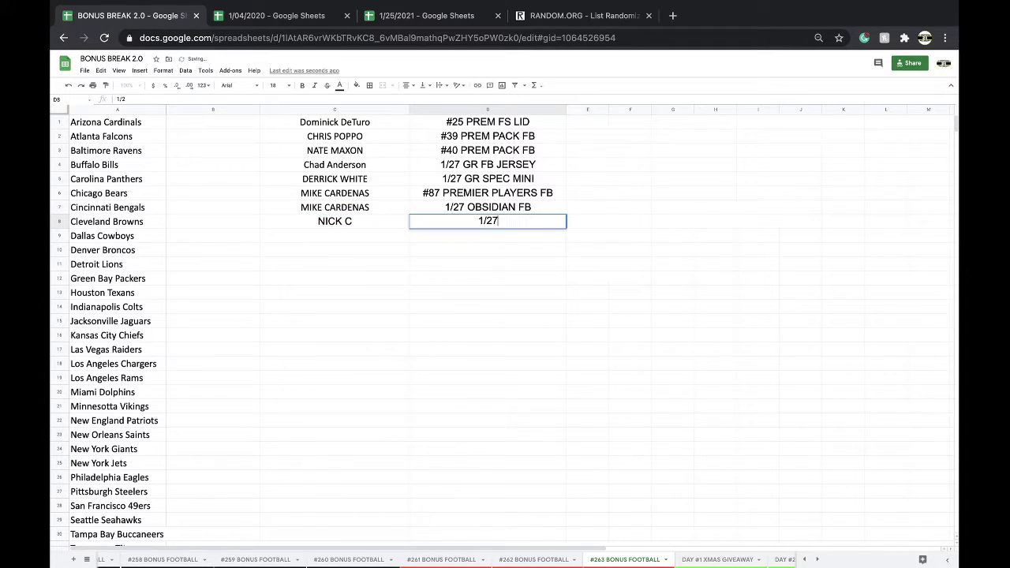
{"action": "type", "text": " 16X20 MULTI"}
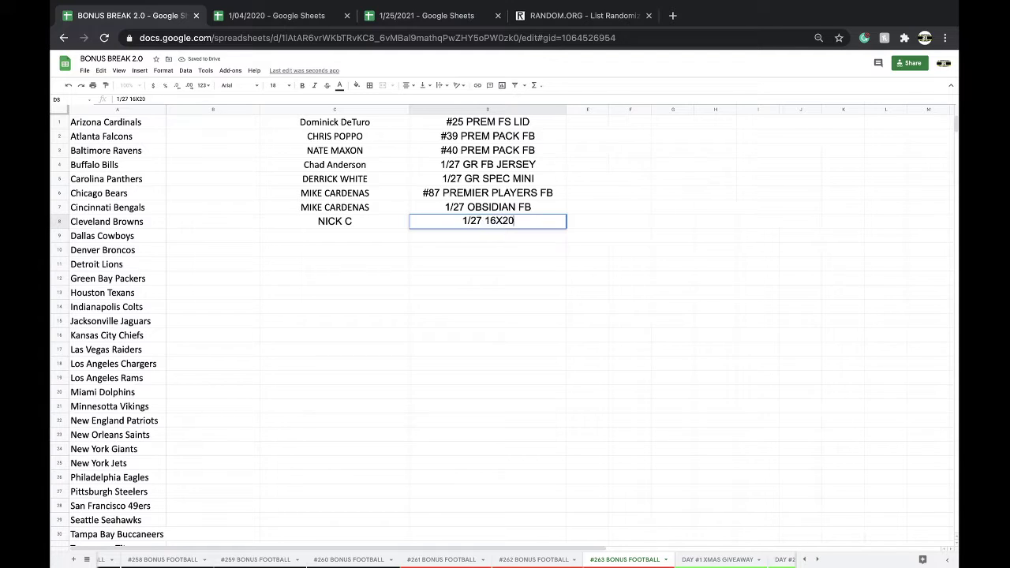
{"action": "left_click", "coordinate": [428, 15]}
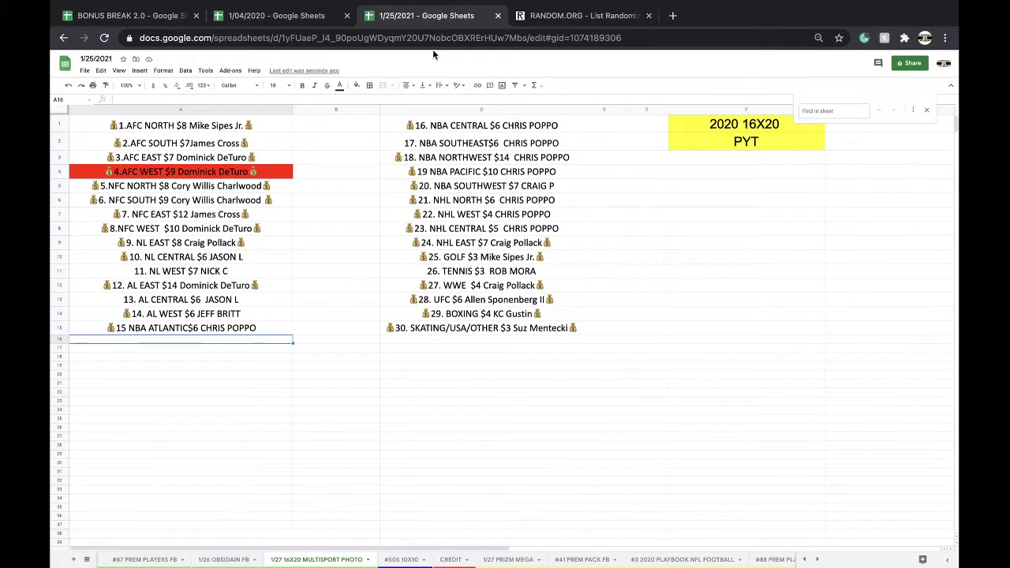
Show the 1/27 PRIZM MEGA team list, leaving an empty cell (B15) selected.
{"action": "left_click", "coordinate": [531, 557]}
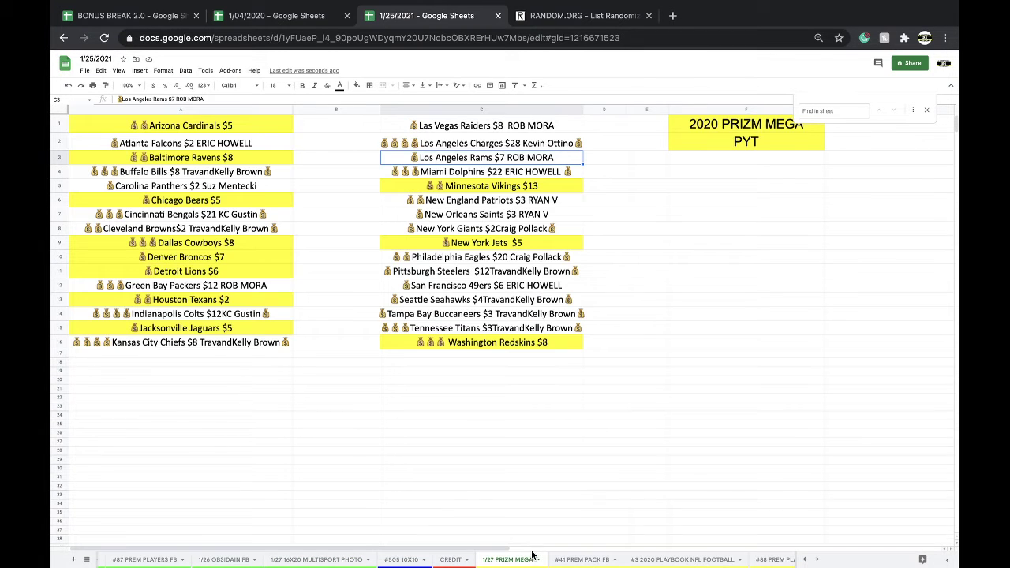
{"action": "left_click", "coordinate": [310, 328]}
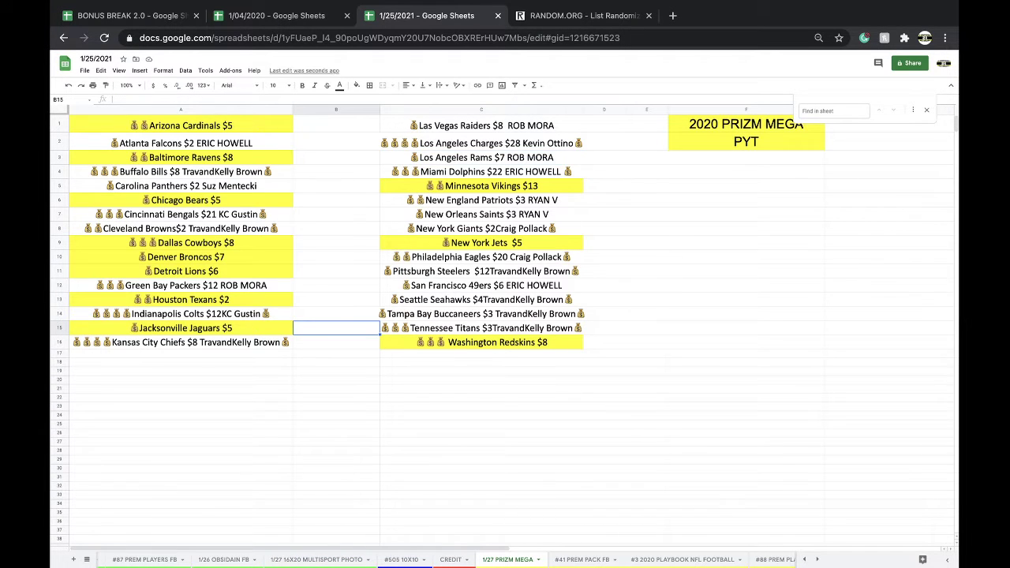